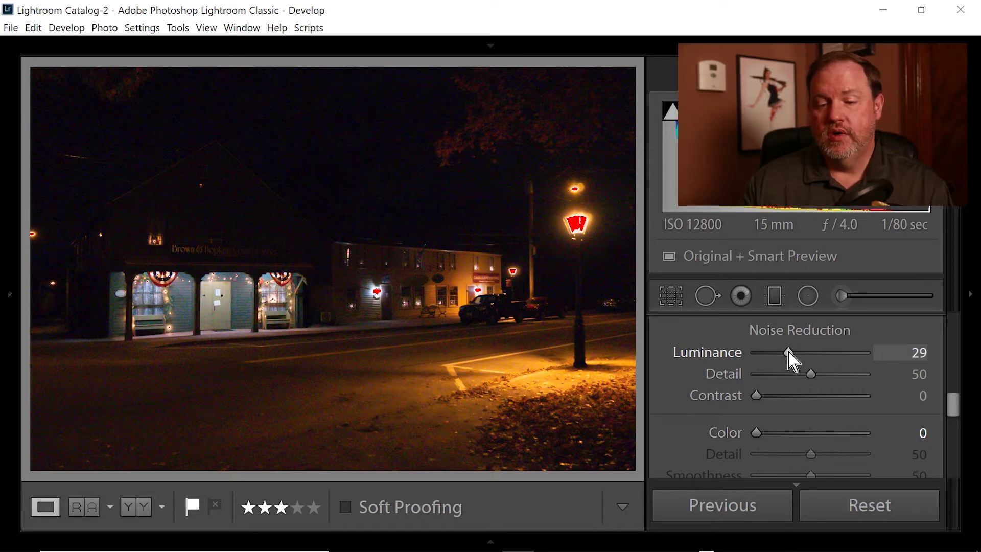
Step: Reset Luminance, view the left storefront at 1:1, and set Luminance noise reduction to 30
{"action": "double_click", "coordinate": [789, 353]}
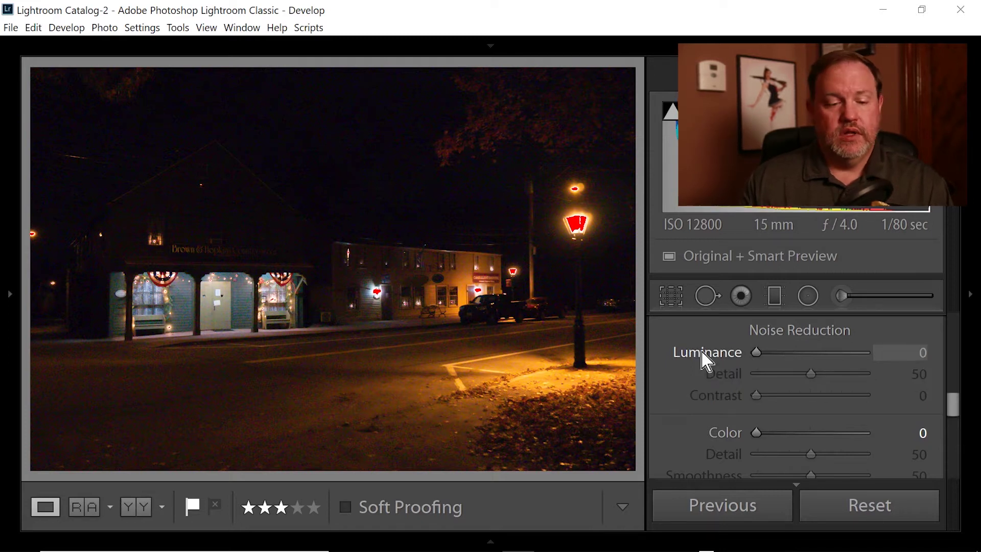
{"action": "left_click", "coordinate": [165, 284]}
{"action": "left_click_drag", "start_coordinate": [165, 287], "coordinate": [390, 267]}
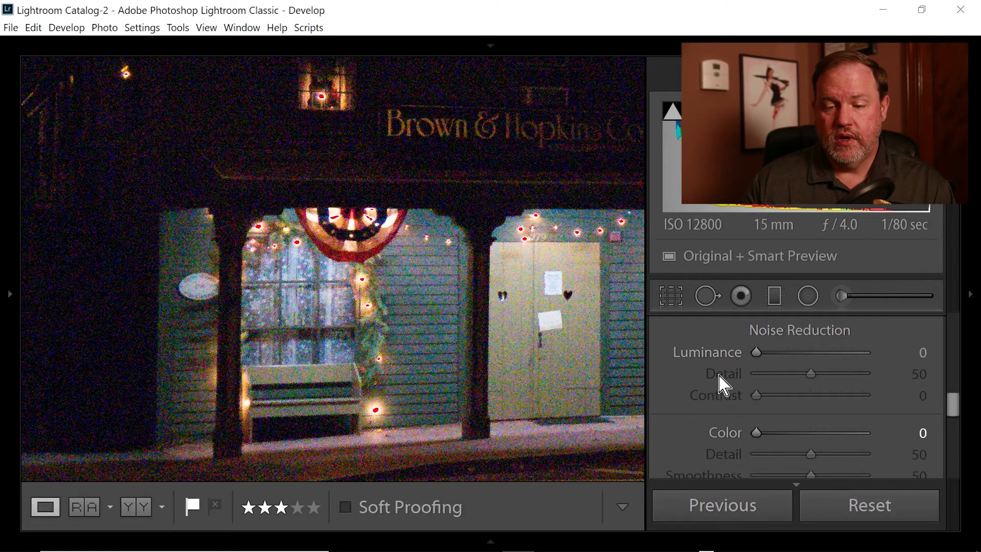
{"action": "left_click_drag", "start_coordinate": [757, 354], "coordinate": [830, 354]}
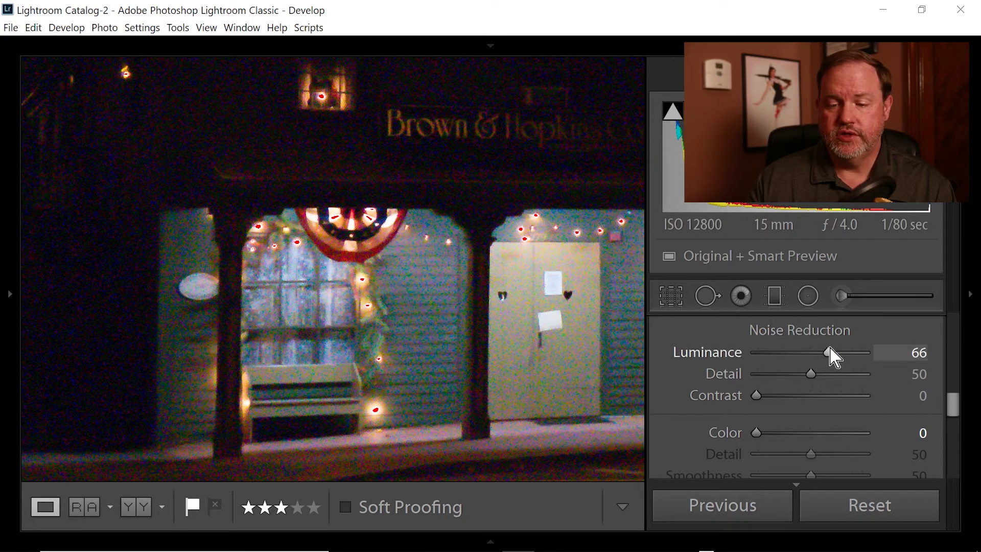
{"action": "left_click_drag", "start_coordinate": [829, 352], "coordinate": [800, 353]}
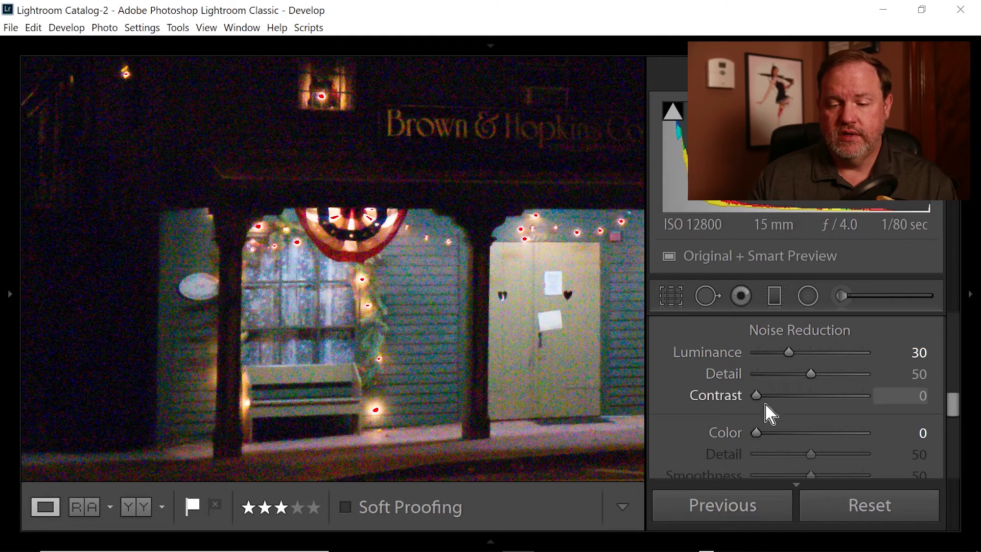
Step: Set noise reduction Contrast to 20 and Color to 20
{"action": "left_click_drag", "start_coordinate": [756, 397], "coordinate": [788, 399]}
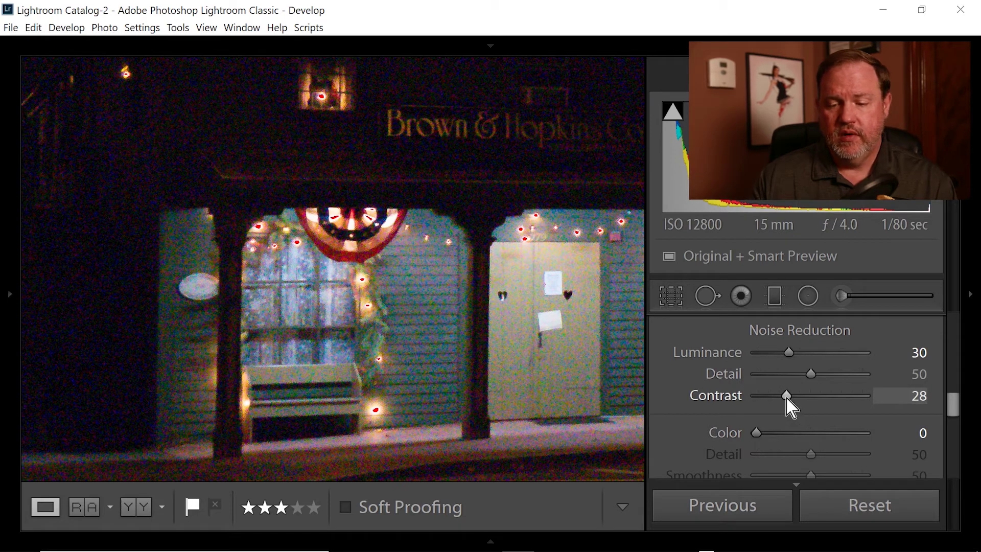
{"action": "left_click_drag", "start_coordinate": [791, 408], "coordinate": [783, 408]}
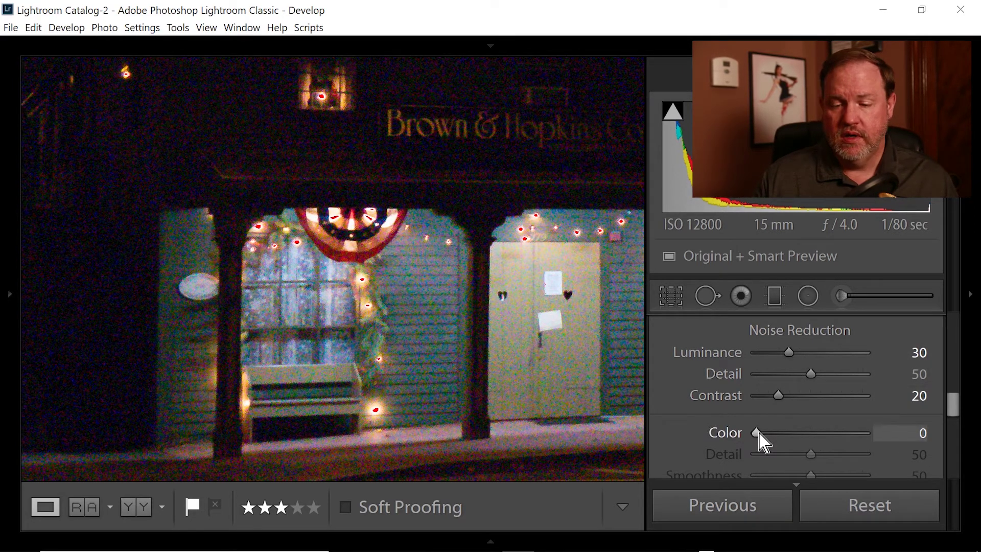
{"action": "left_click", "coordinate": [919, 438]}
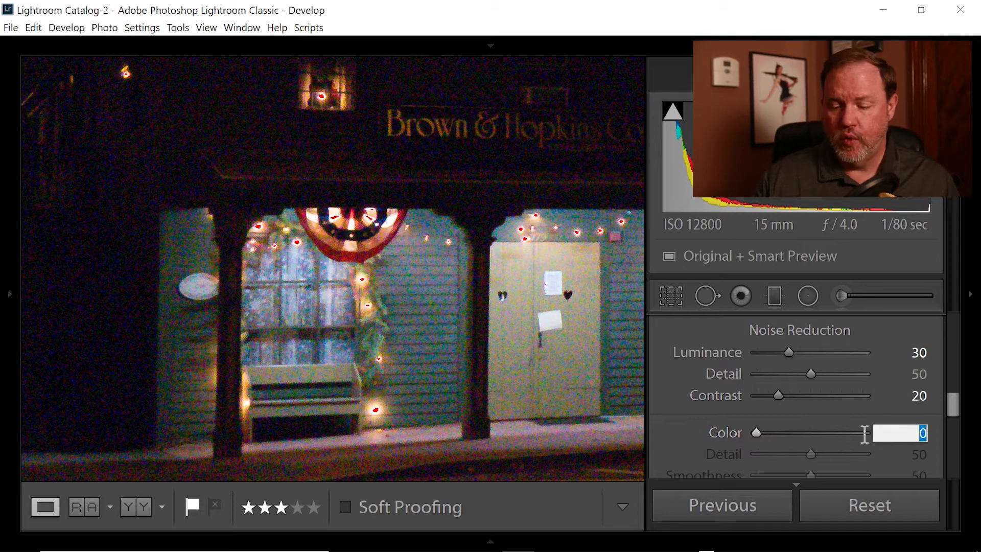
{"action": "type", "text": "20"}
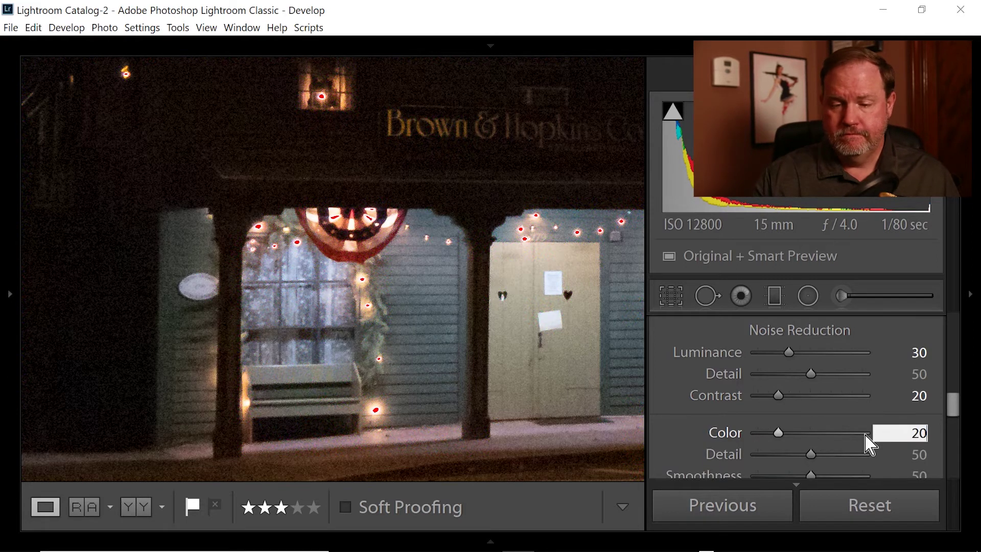
{"action": "key", "text": "Return"}
{"action": "scroll", "coordinate": [780, 347], "scroll_direction": "down", "scroll_amount": 2}
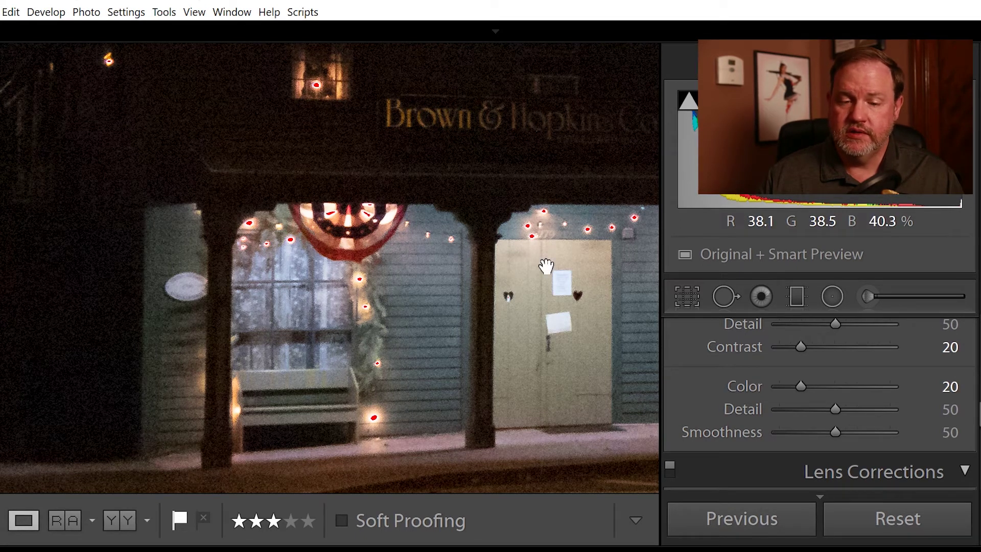
{"action": "left_click_drag", "start_coordinate": [510, 258], "coordinate": [334, 250]}
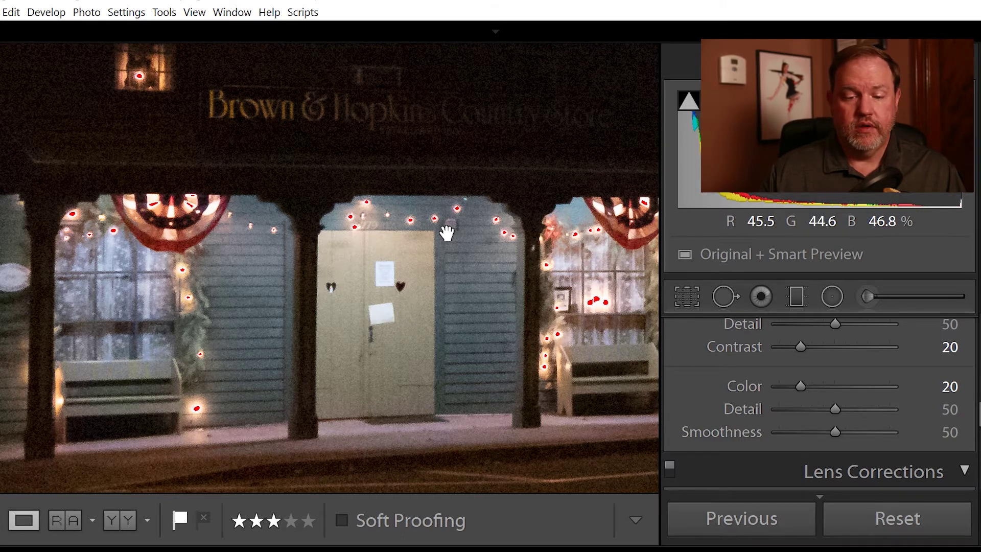
{"action": "mouse_move", "coordinate": [572, 551]}
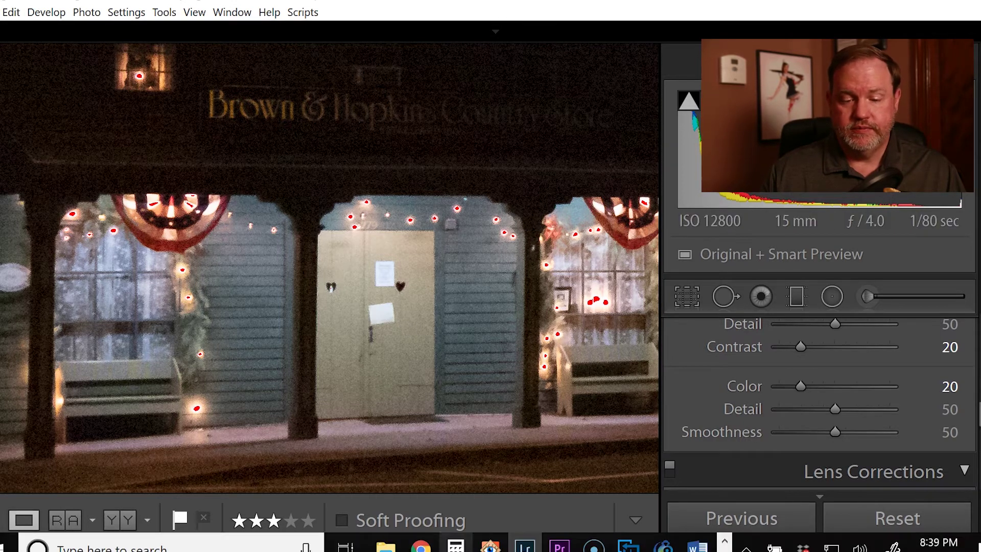
{"action": "left_click", "coordinate": [405, 309]}
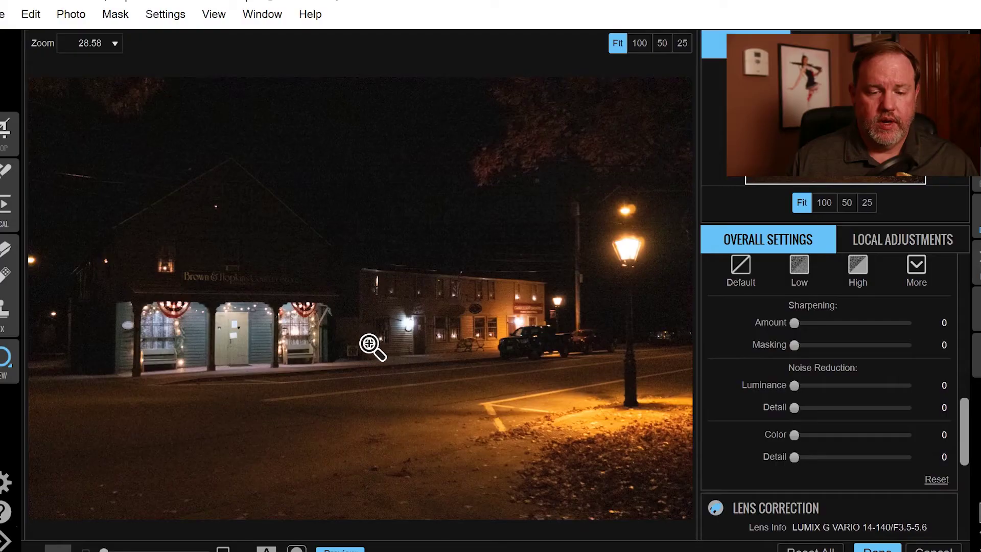
Step: View the porch at 100% and set sharpening Amount to 80 and Masking to 90
{"action": "left_click", "coordinate": [190, 335]}
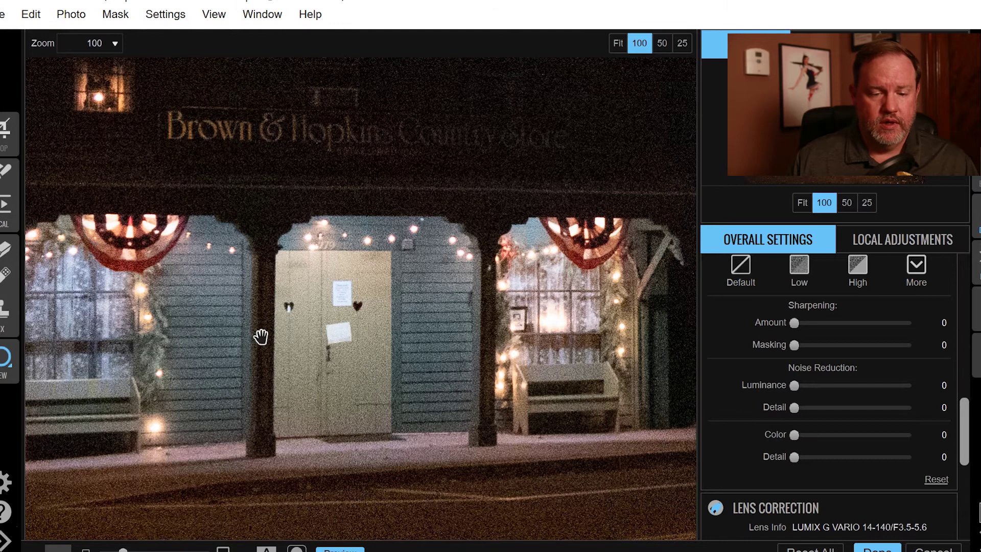
{"action": "left_click_drag", "start_coordinate": [311, 332], "coordinate": [431, 344]}
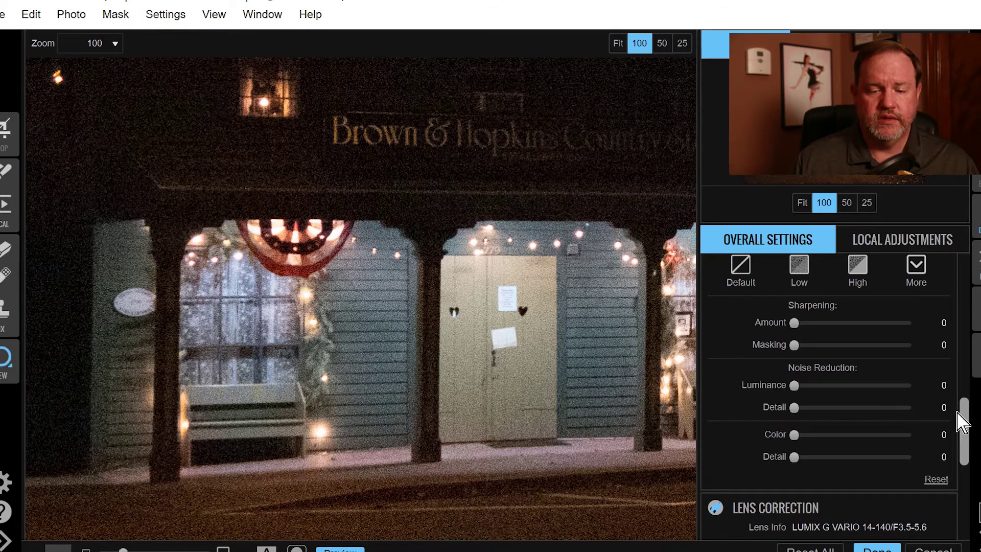
{"action": "left_click_drag", "start_coordinate": [796, 326], "coordinate": [875, 337]}
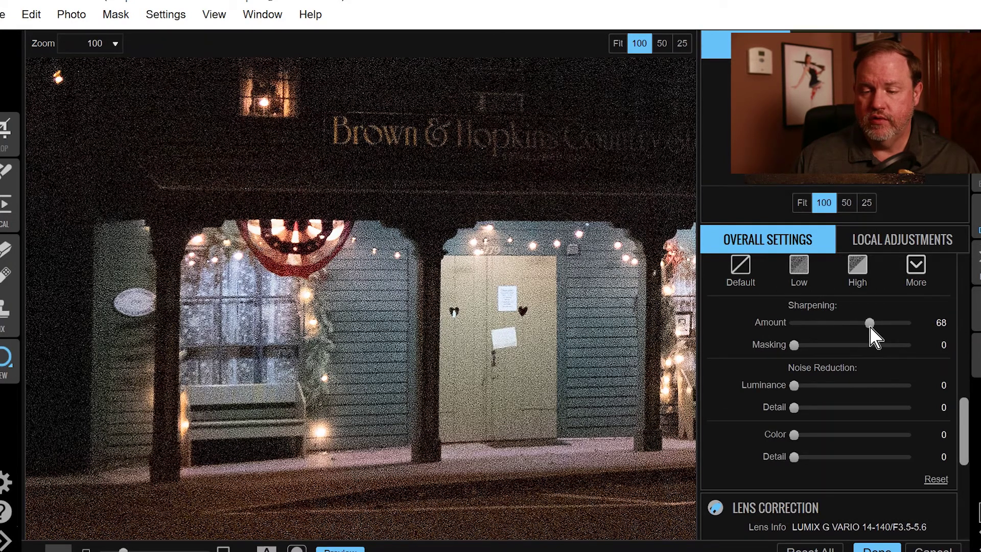
{"action": "mouse_move", "coordinate": [875, 338]}
{"action": "left_mouse_down"}
{"action": "mouse_move", "coordinate": [810, 326]}
{"action": "mouse_move", "coordinate": [881, 326]}
{"action": "left_mouse_up"}
{"action": "left_click", "coordinate": [930, 320]}
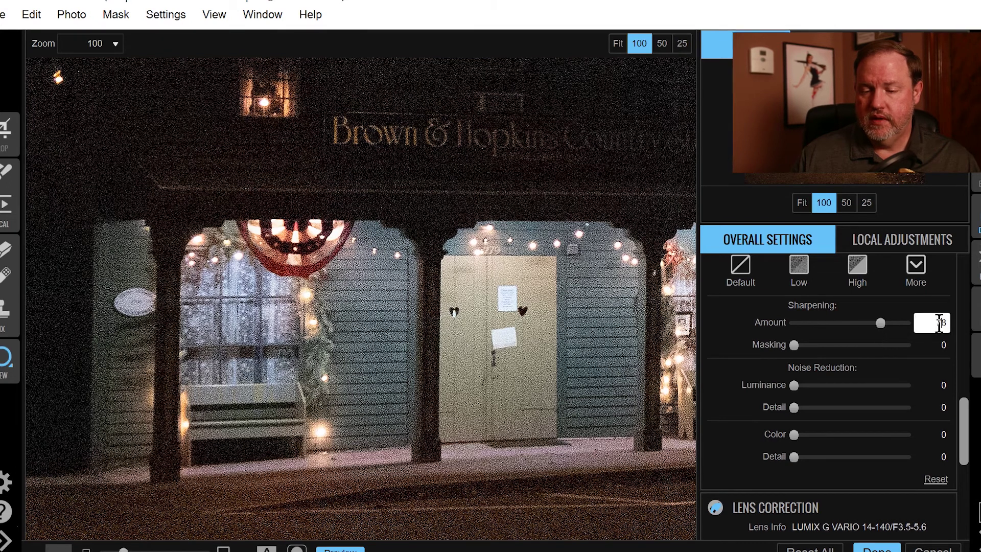
{"action": "left_click_drag", "start_coordinate": [945, 324], "coordinate": [930, 324]}
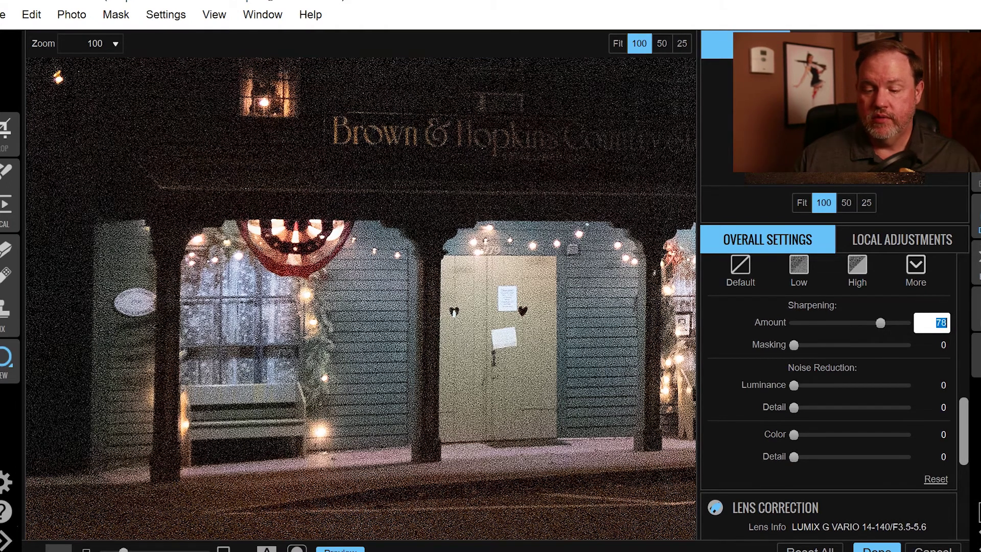
{"action": "type", "text": "80"}
{"action": "key", "text": "Return"}
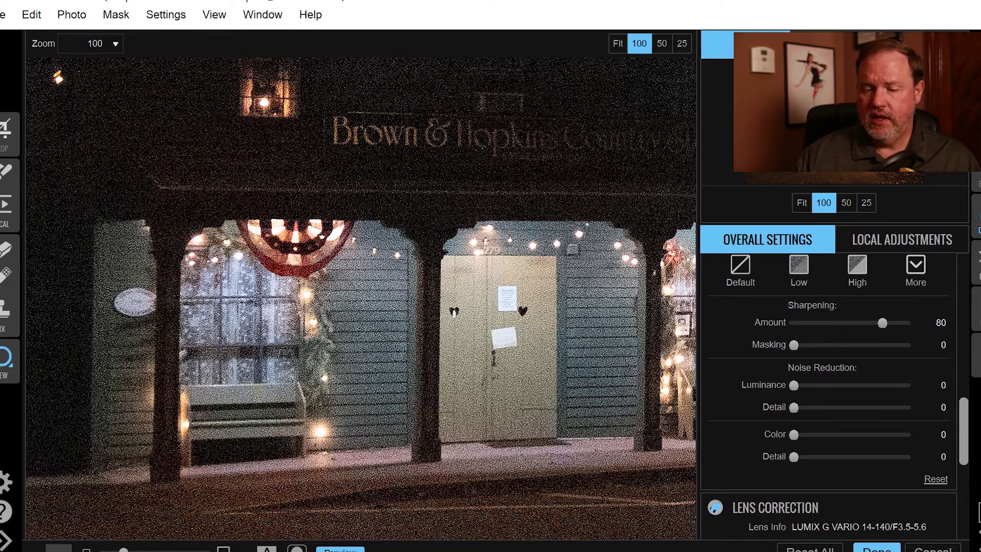
{"action": "left_click", "coordinate": [942, 346]}
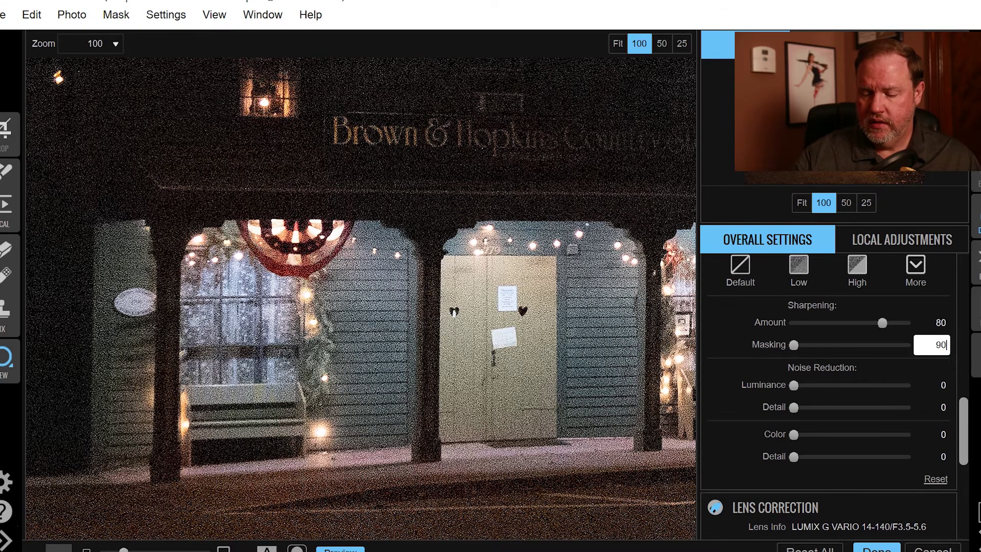
{"action": "key", "text": "Return"}
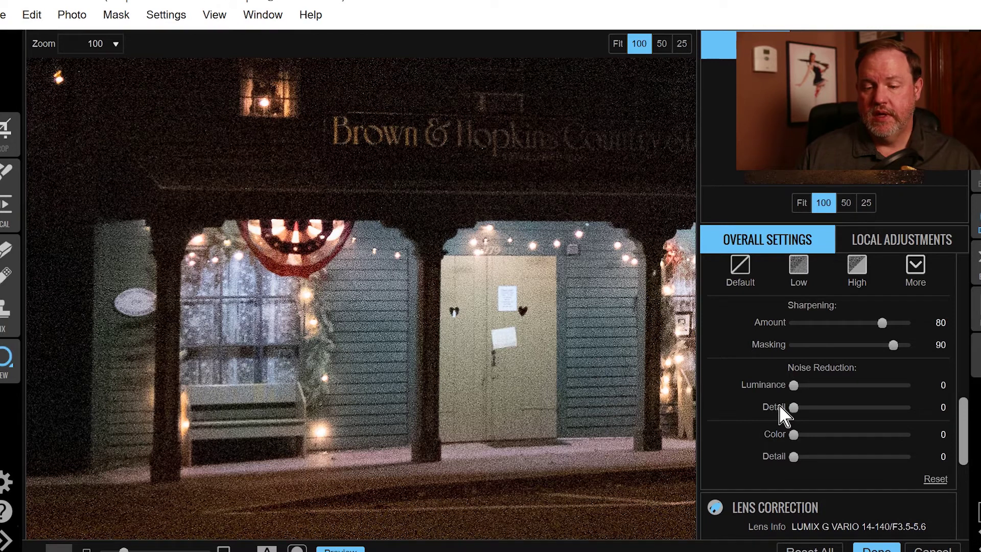
Step: Set Luminance noise reduction to 30 and Color noise reduction to 20
{"action": "scroll", "coordinate": [784, 406], "scroll_direction": "down", "scroll_amount": 1}
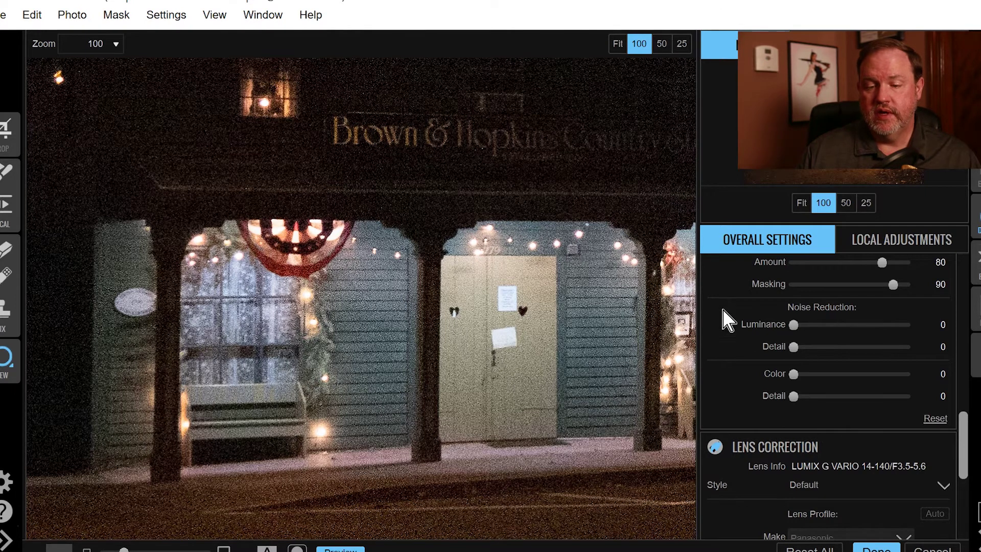
{"action": "left_click", "coordinate": [943, 325]}
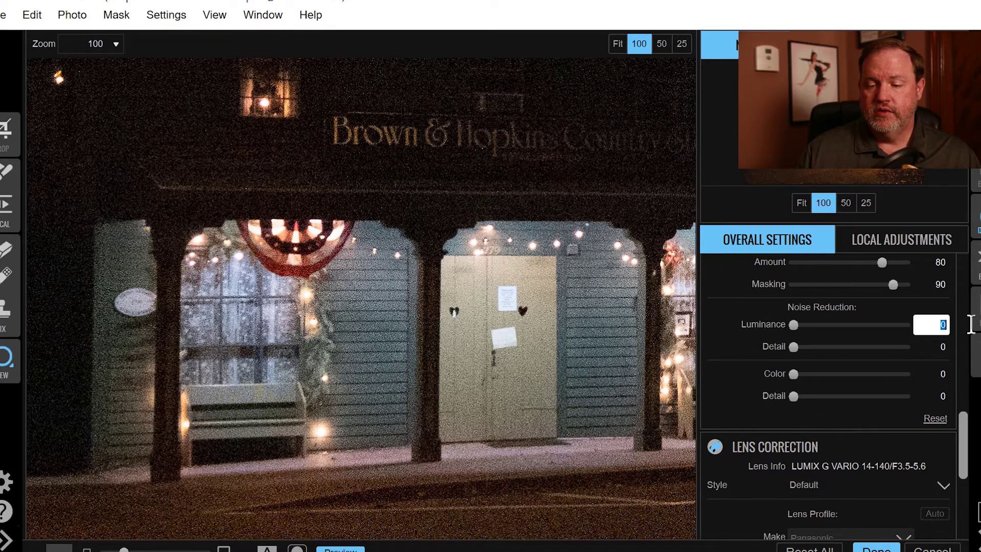
{"action": "key", "text": "Return"}
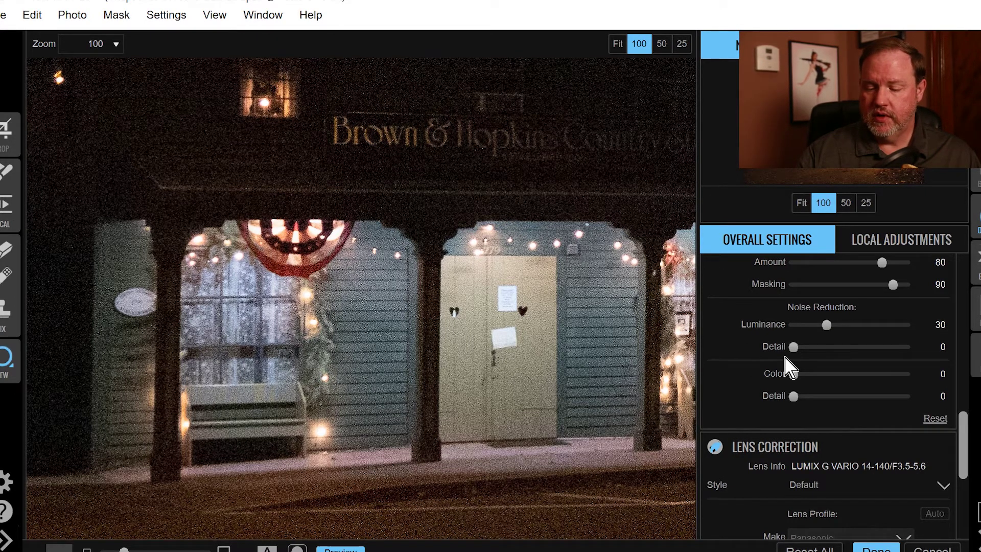
{"action": "left_click", "coordinate": [943, 374]}
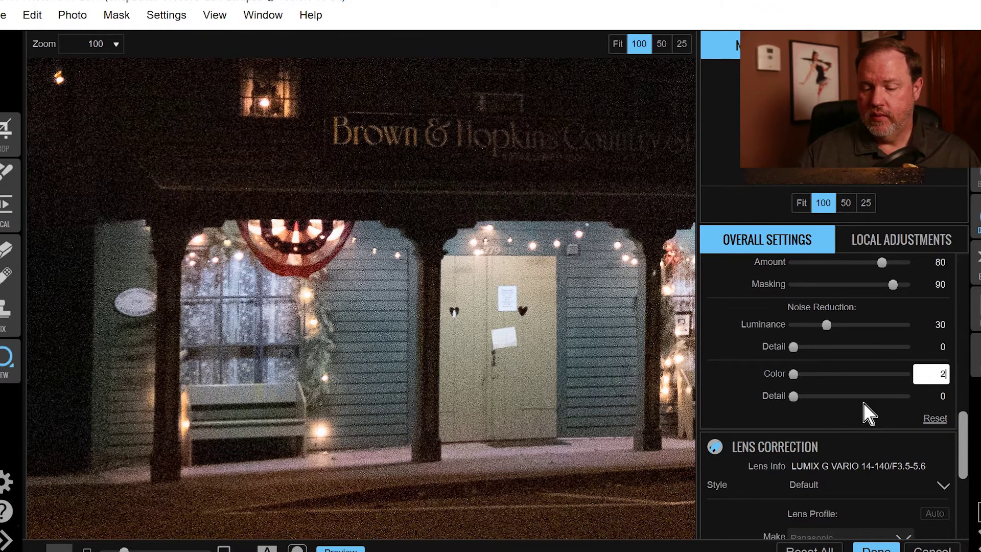
{"action": "key", "text": "Return"}
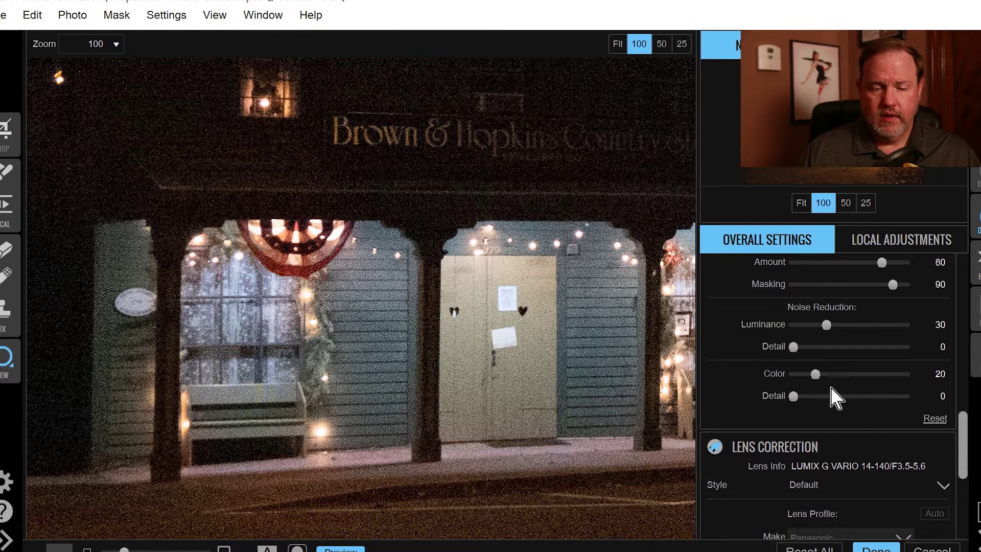
Step: Set both Luminance Detail and Color Detail to 15
{"action": "left_click_drag", "start_coordinate": [793, 346], "coordinate": [814, 347]}
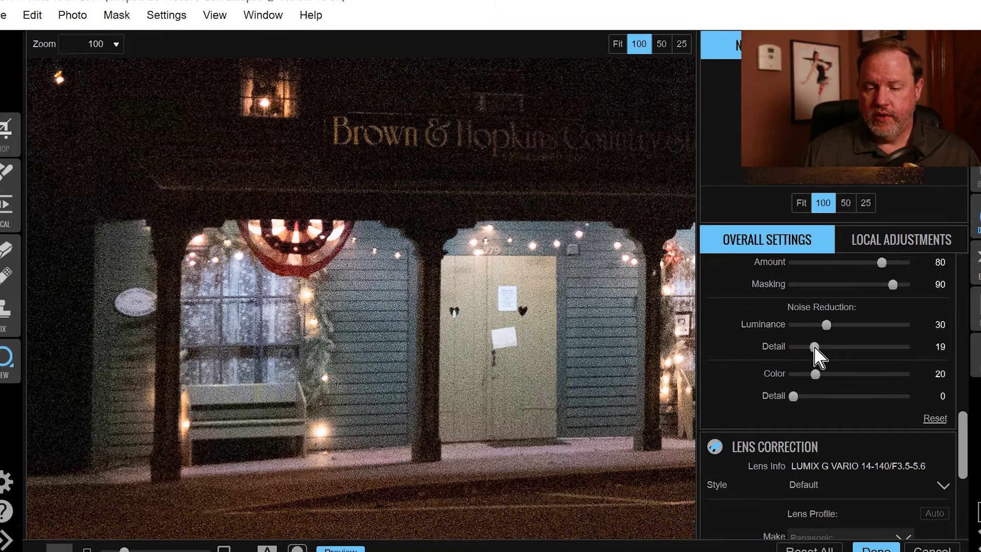
{"action": "left_click_drag", "start_coordinate": [785, 395], "coordinate": [812, 394]}
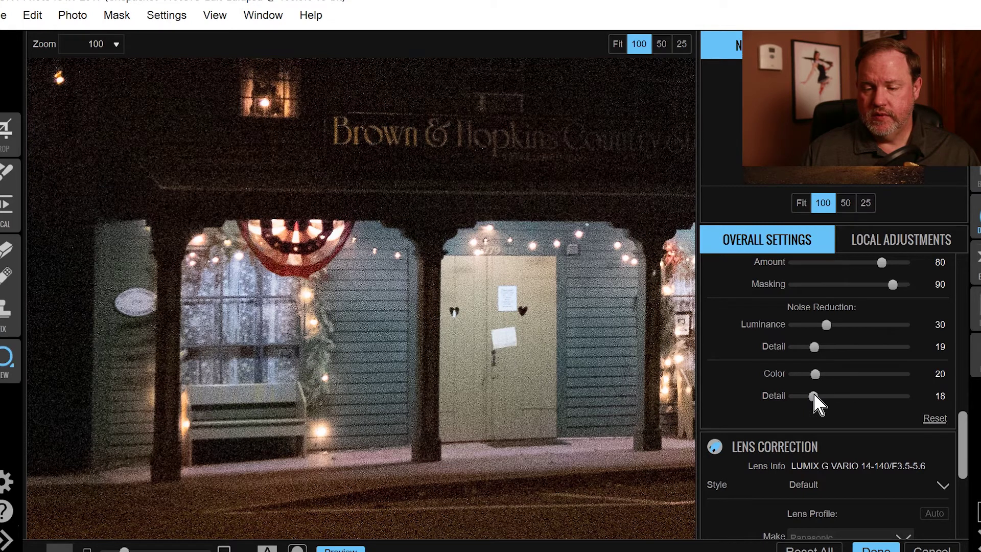
{"action": "left_click", "coordinate": [939, 347]}
{"action": "double_click", "coordinate": [939, 347]}
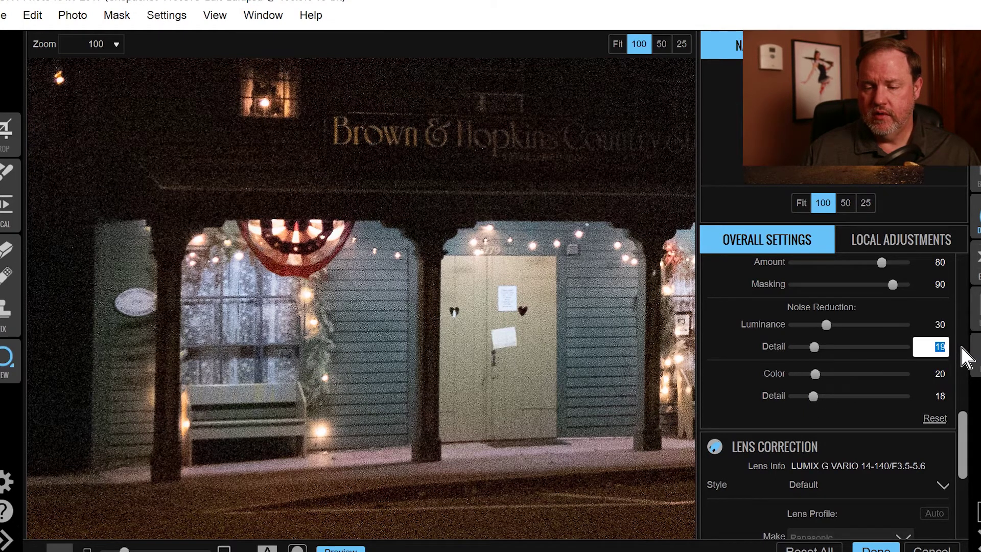
{"action": "key", "text": "Return"}
{"action": "left_click", "coordinate": [939, 396]}
{"action": "double_click", "coordinate": [939, 396]}
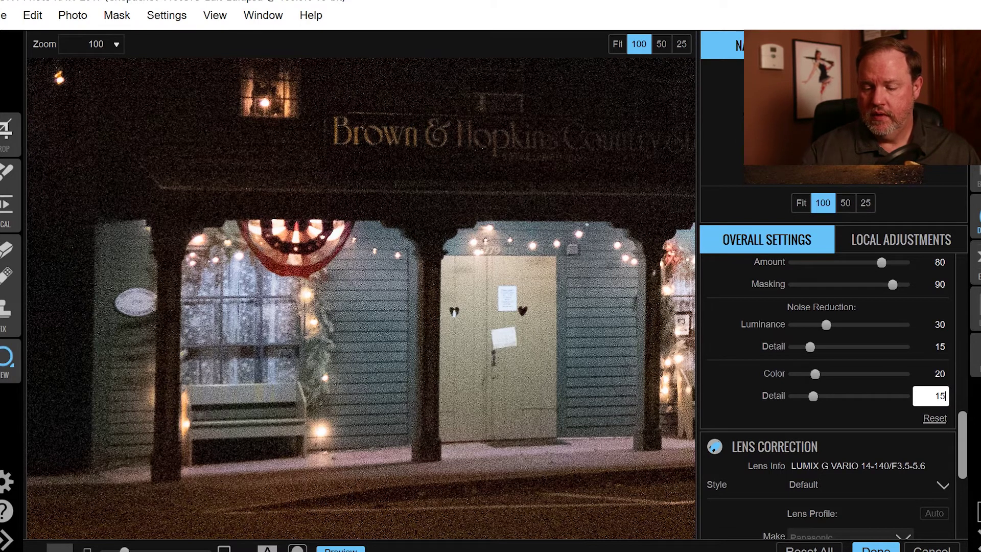
{"action": "type", "text": "15"}
{"action": "key", "text": "Return"}
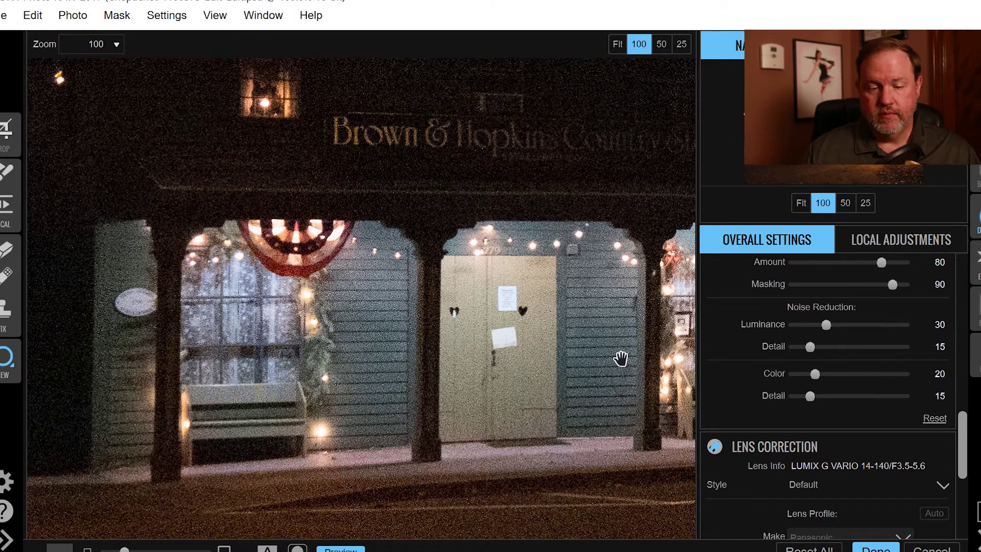
Step: Push Luminance noise reduction from 30 to 100 and inspect the second doorway at 100%
{"action": "left_click_drag", "start_coordinate": [283, 304], "coordinate": [294, 266]}
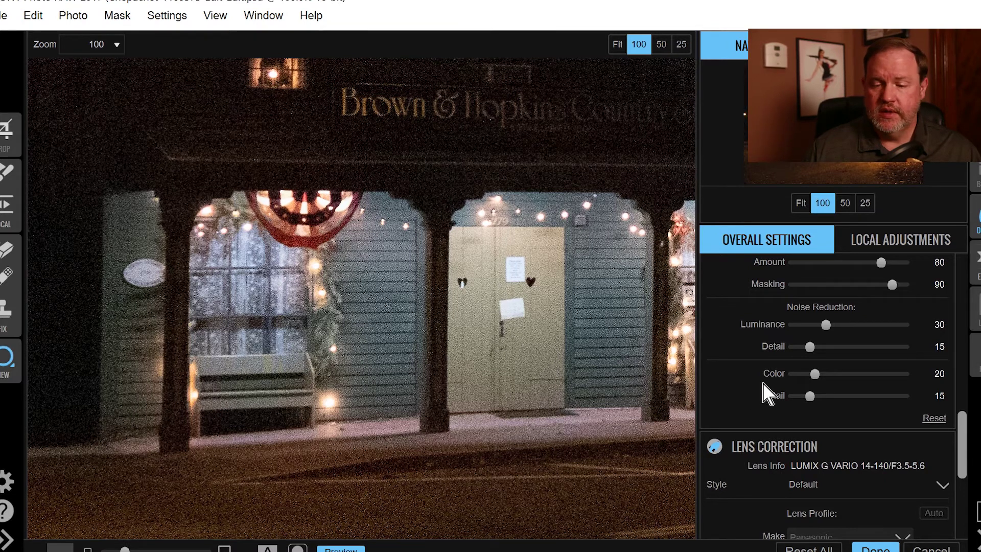
{"action": "left_click_drag", "start_coordinate": [825, 325], "coordinate": [844, 325]}
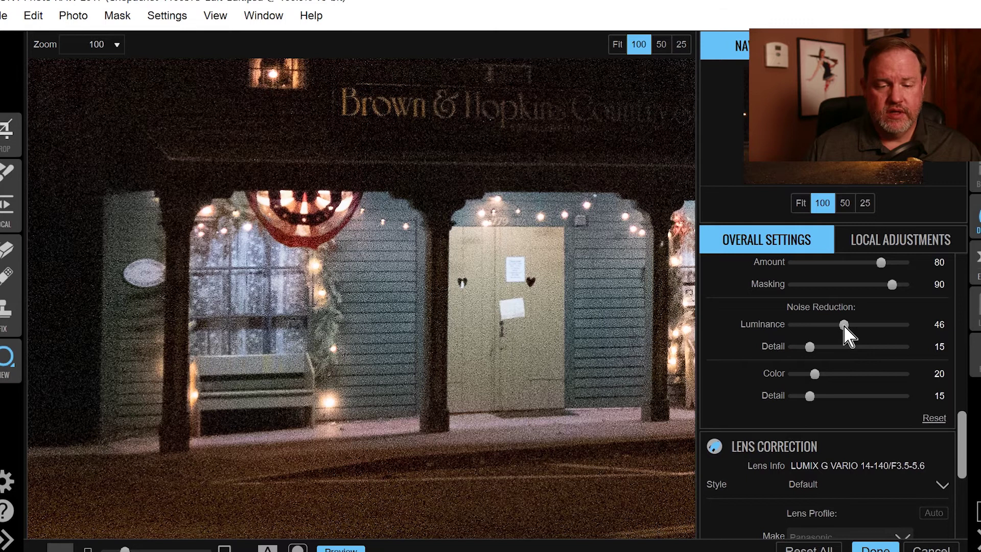
{"action": "left_click_drag", "start_coordinate": [846, 326], "coordinate": [903, 326]}
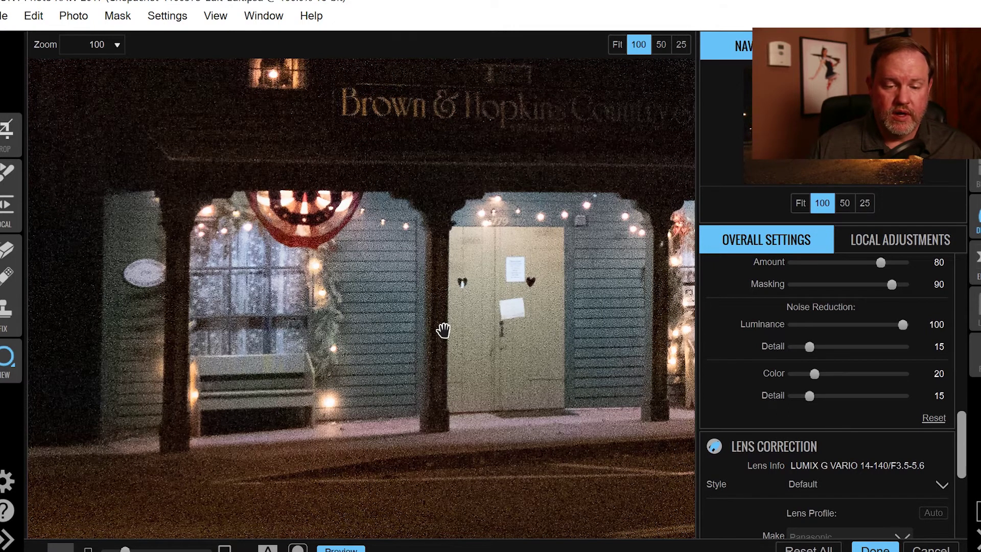
{"action": "left_click_drag", "start_coordinate": [442, 330], "coordinate": [419, 309]}
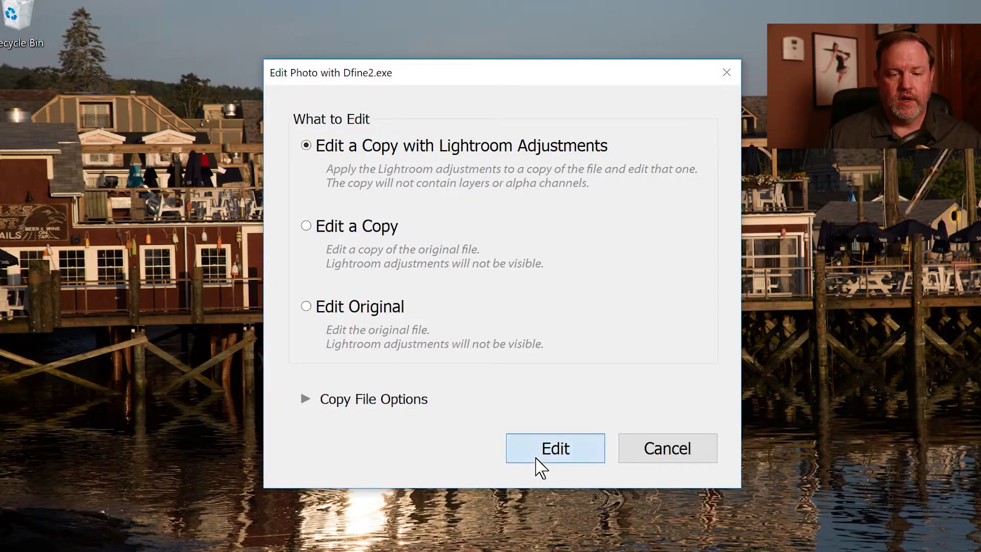
Step: Hand the storefront photo to Dfine 2 and move its window onto the screen
{"action": "left_click", "coordinate": [538, 458]}
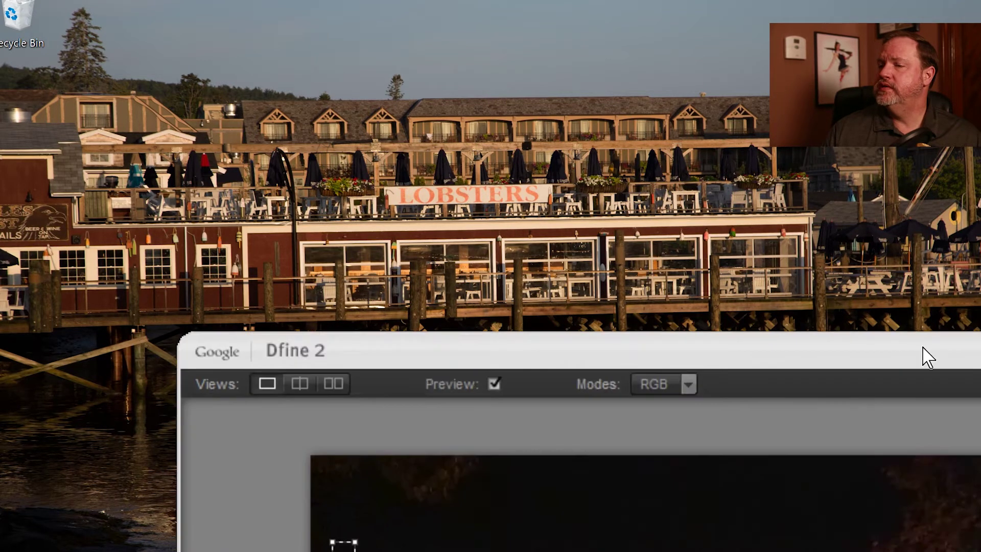
{"action": "left_click_drag", "start_coordinate": [926, 355], "coordinate": [543, 14]}
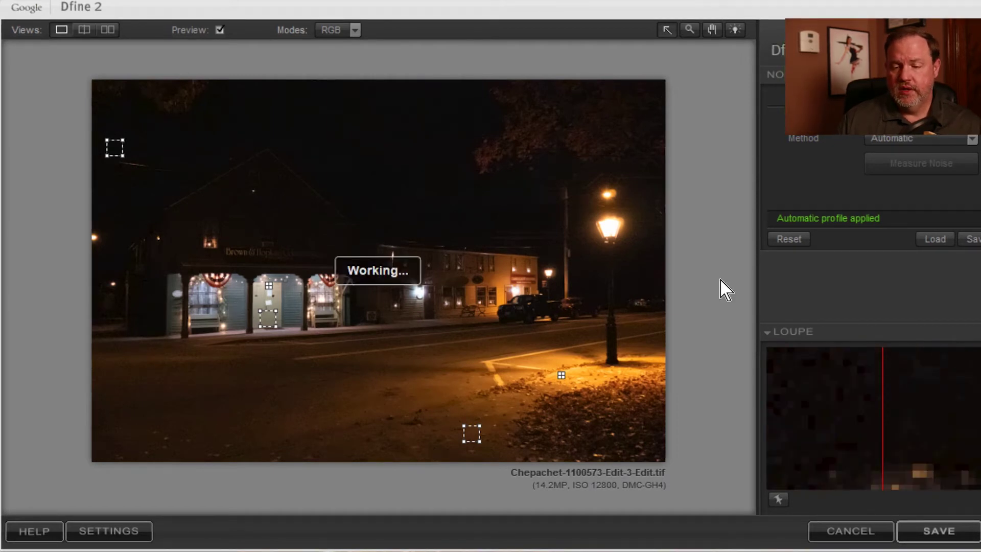
Step: Save the photo processed with Dfine 2's automatic noise profile
{"action": "left_click", "coordinate": [938, 533]}
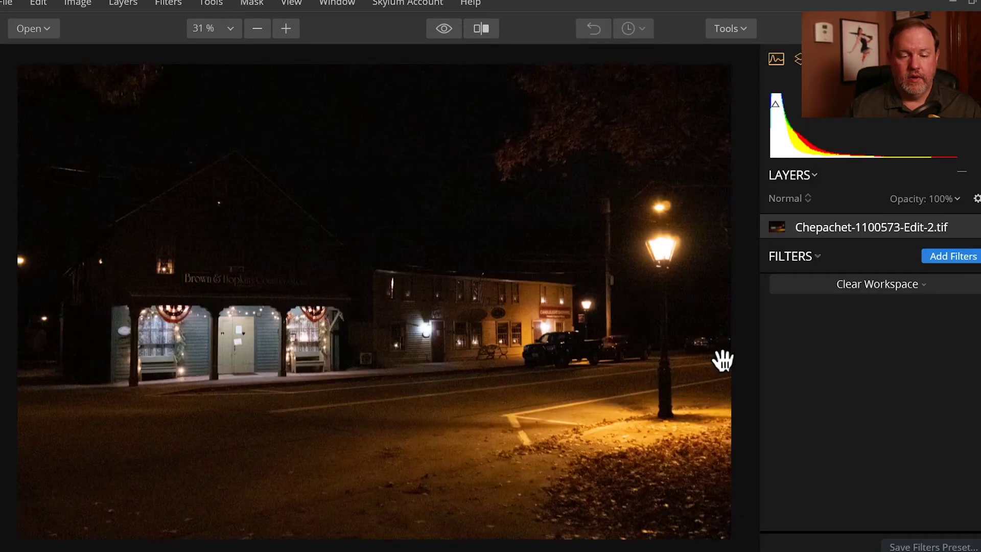
Step: Add the Denoise filter from the filters catalog
{"action": "left_click", "coordinate": [946, 260]}
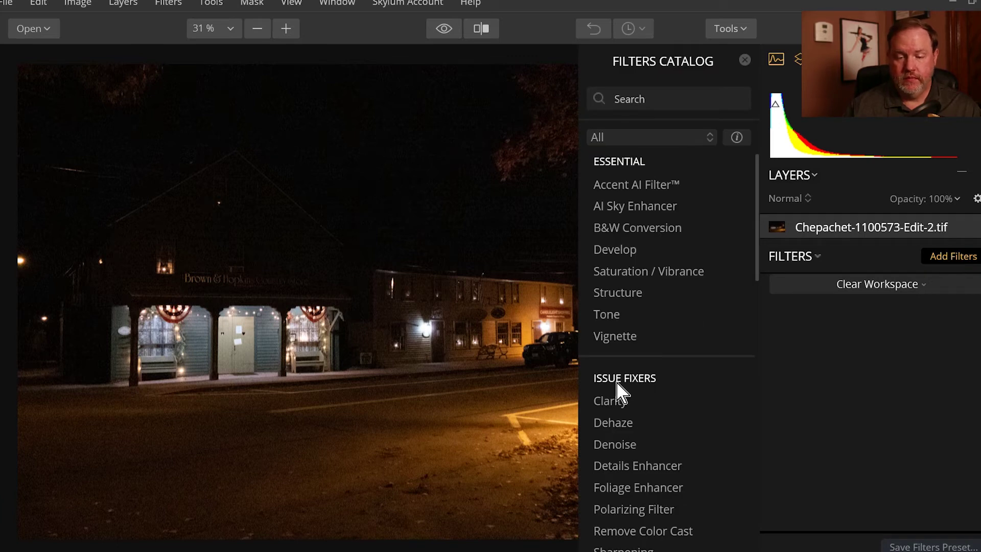
{"action": "scroll", "coordinate": [619, 391], "scroll_direction": "down", "scroll_amount": 2}
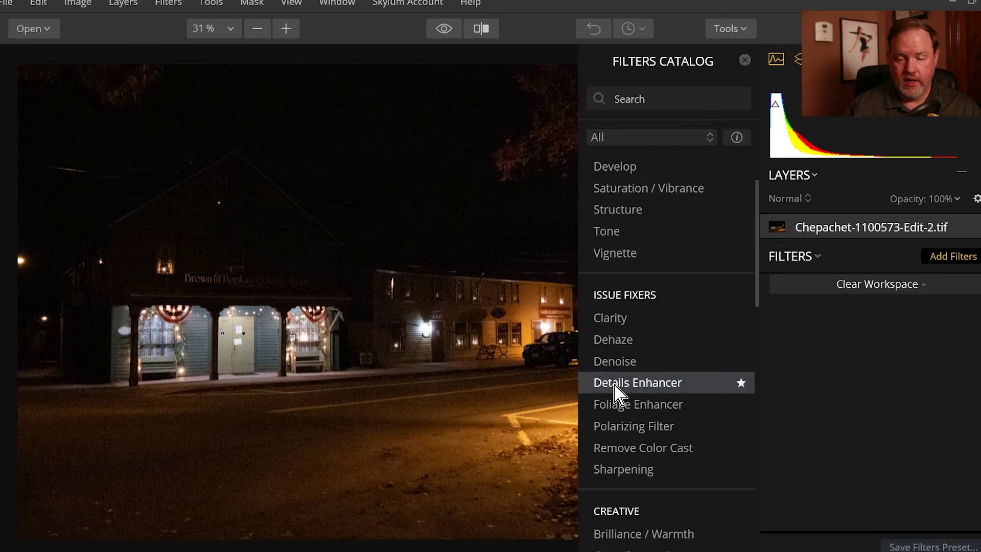
{"action": "left_click", "coordinate": [615, 362]}
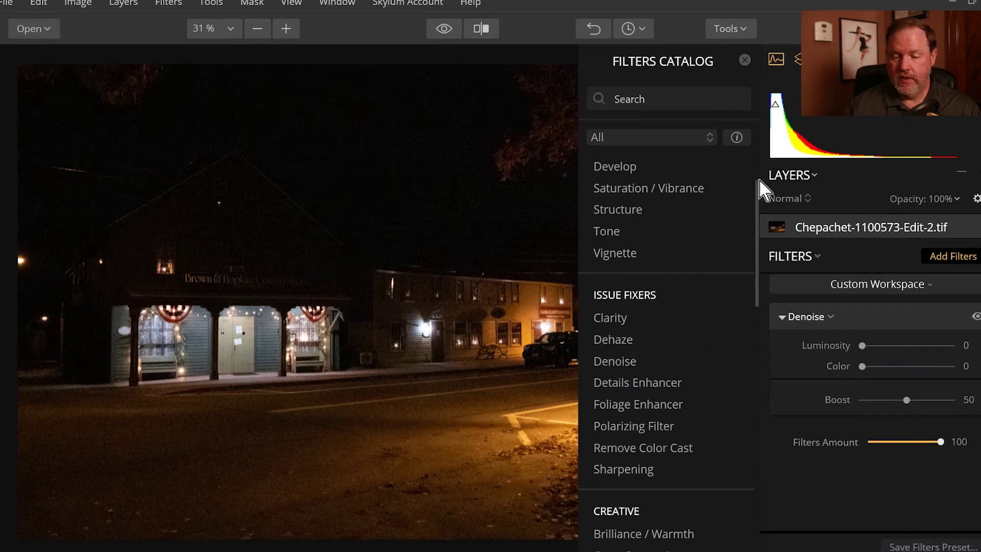
{"action": "left_click", "coordinate": [743, 62]}
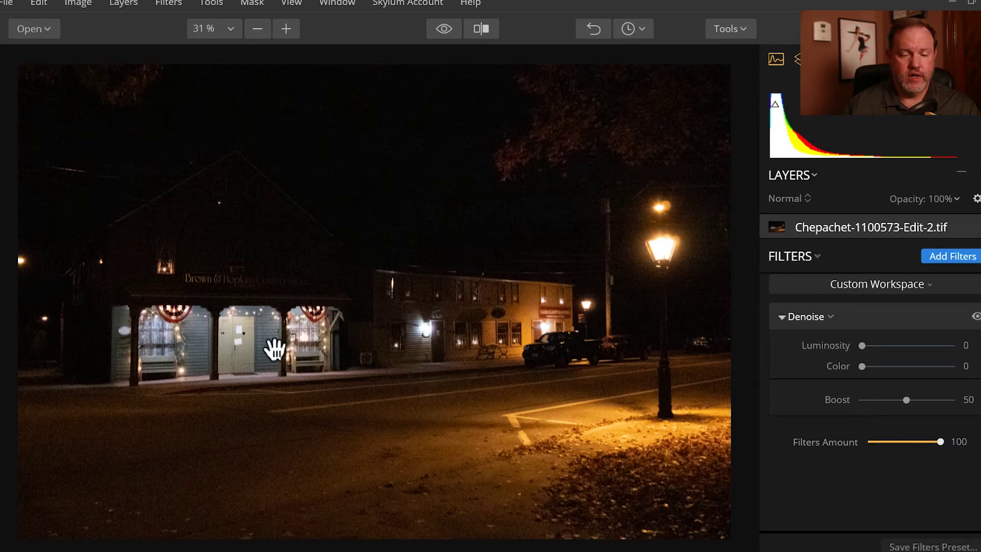
Step: View the photo at 100% centred on the Brown & Hopkins storefront
{"action": "mouse_move", "coordinate": [776, 360]}
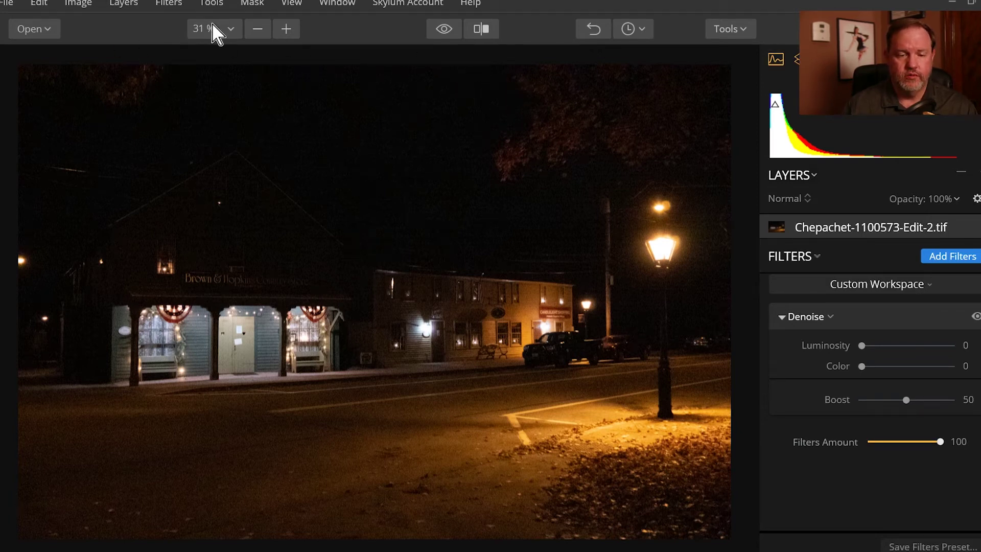
{"action": "left_click", "coordinate": [228, 30]}
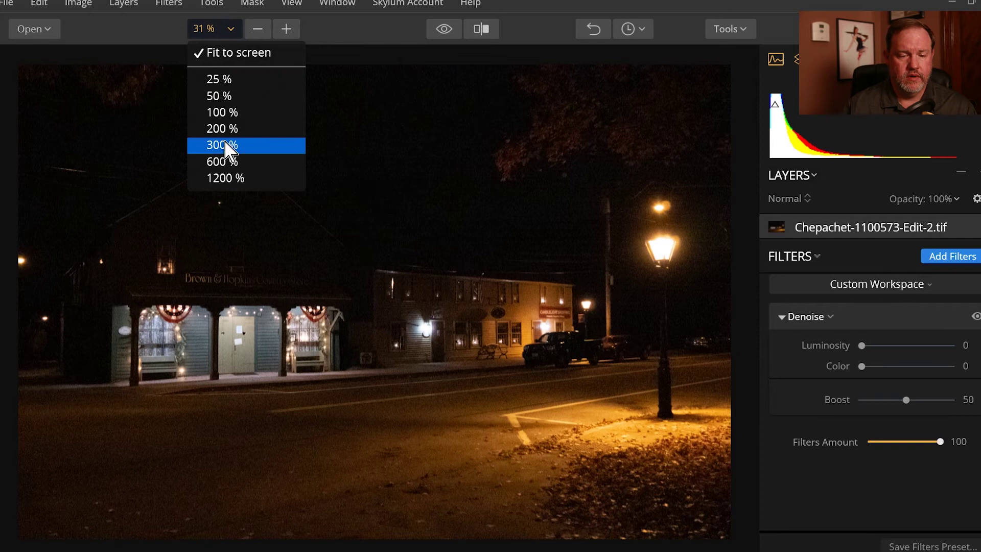
{"action": "left_click", "coordinate": [222, 112]}
{"action": "left_click_drag", "start_coordinate": [153, 363], "coordinate": [516, 296]}
{"action": "left_click_drag", "start_coordinate": [219, 339], "coordinate": [363, 335]}
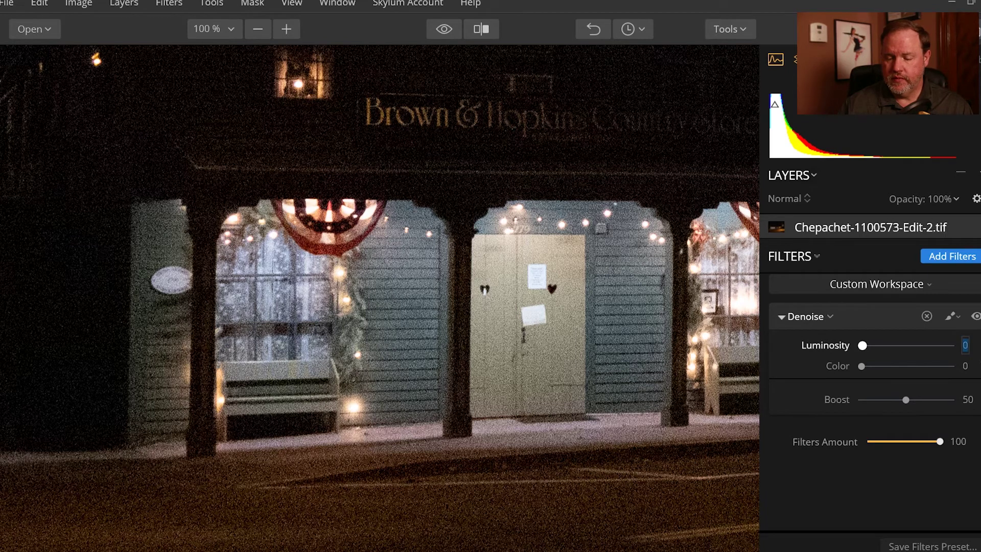
Step: Set Denoise Luminosity to 30 and Color to 20
{"action": "key", "text": "Return"}
{"action": "left_click", "coordinate": [965, 365]}
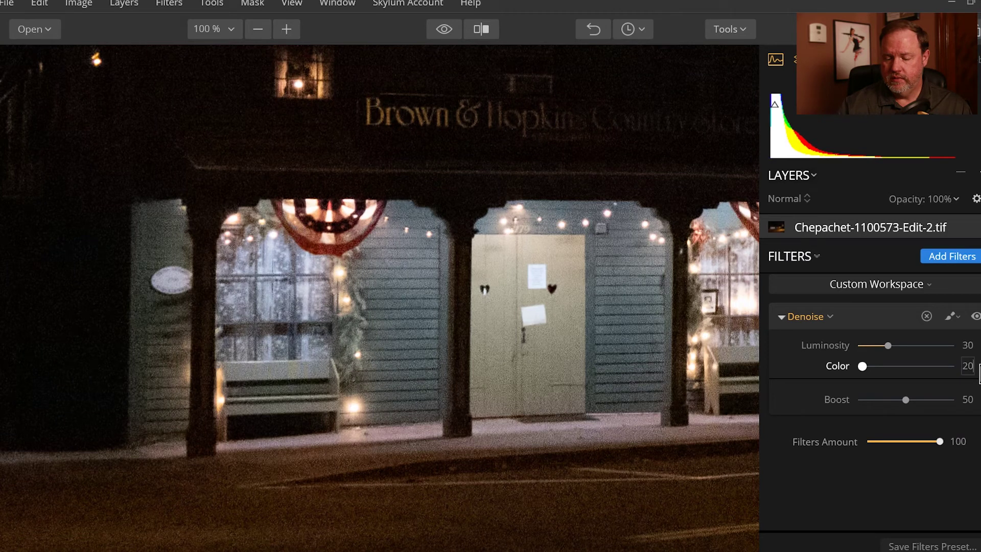
{"action": "key", "text": "Return"}
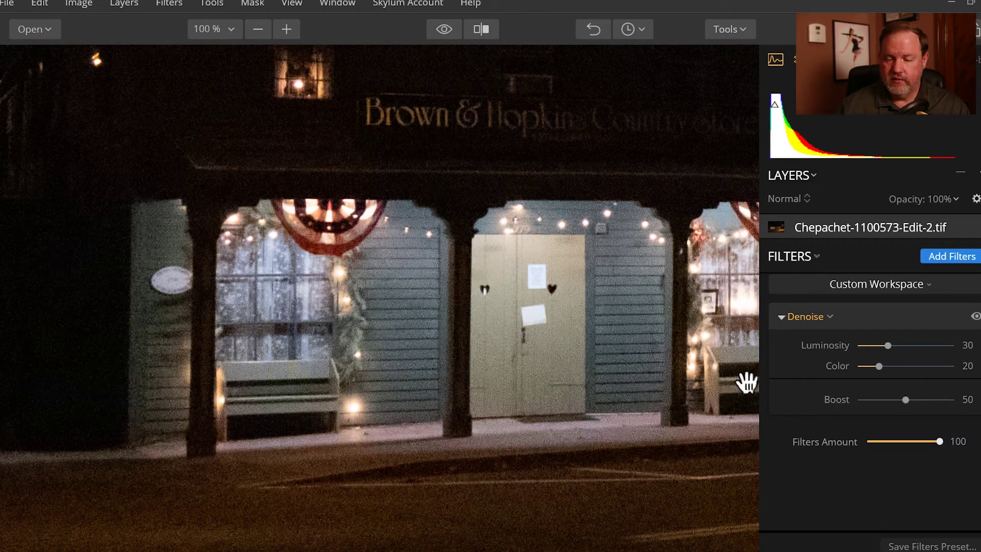
{"action": "left_click_drag", "start_coordinate": [385, 296], "coordinate": [383, 299]}
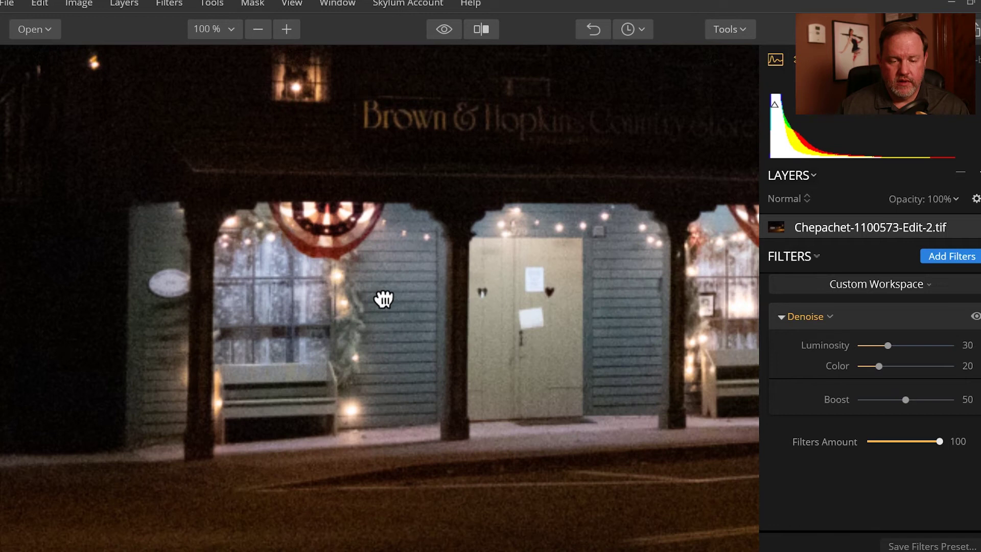
Step: Compare before and after at 220%, sweeping the divider across the porch and siding
{"action": "left_click", "coordinate": [477, 31]}
{"action": "left_click_drag", "start_coordinate": [370, 287], "coordinate": [393, 281]}
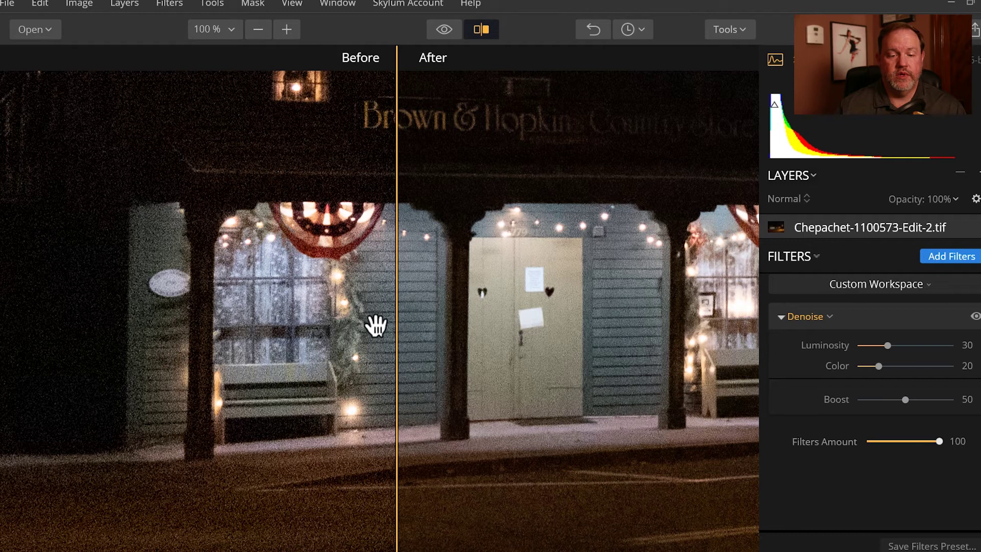
{"action": "scroll", "coordinate": [422, 307], "scroll_direction": "up", "scroll_amount": 3}
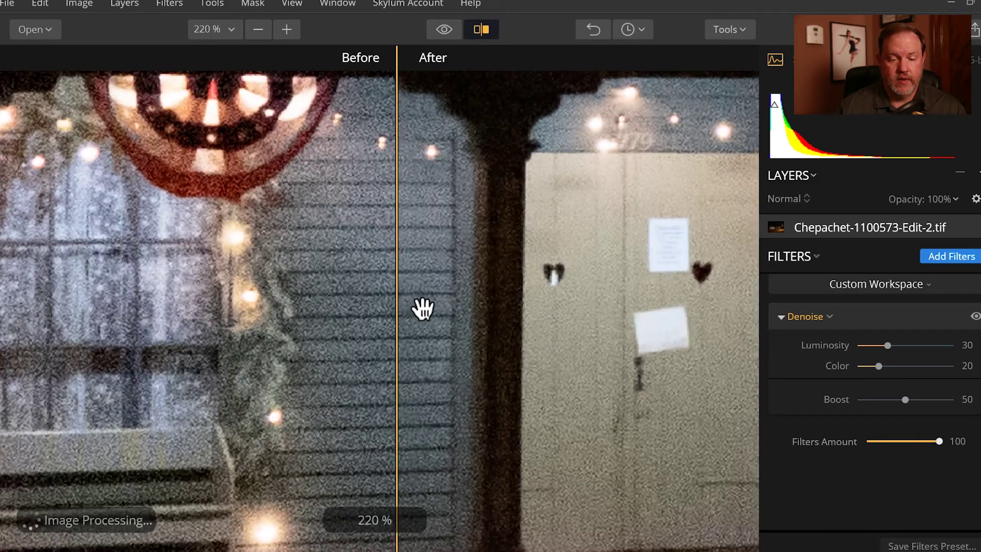
{"action": "left_click_drag", "start_coordinate": [394, 323], "coordinate": [342, 324]}
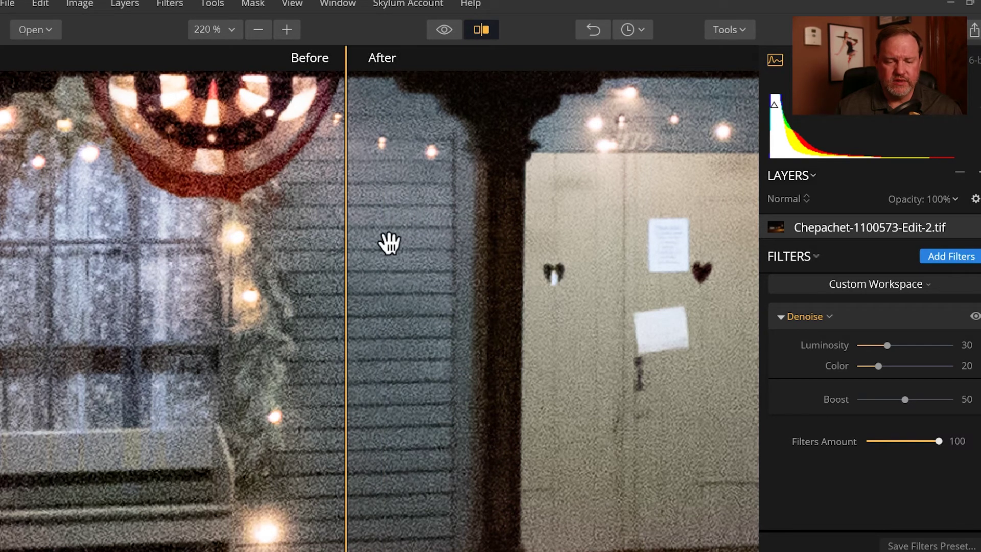
{"action": "left_click_drag", "start_coordinate": [345, 284], "coordinate": [339, 392]}
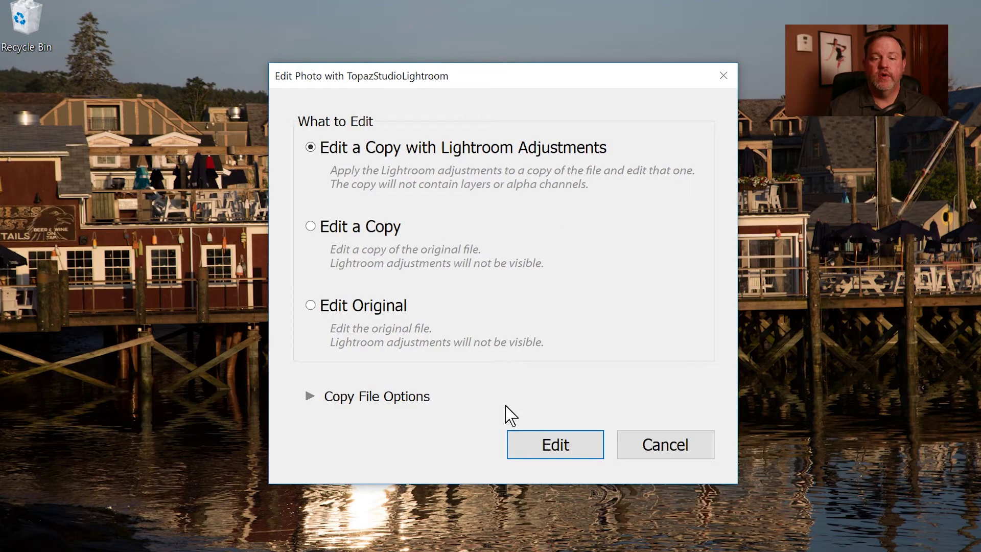
Step: Open a copy with Lightroom adjustments in Topaz Studio
{"action": "left_click", "coordinate": [548, 451]}
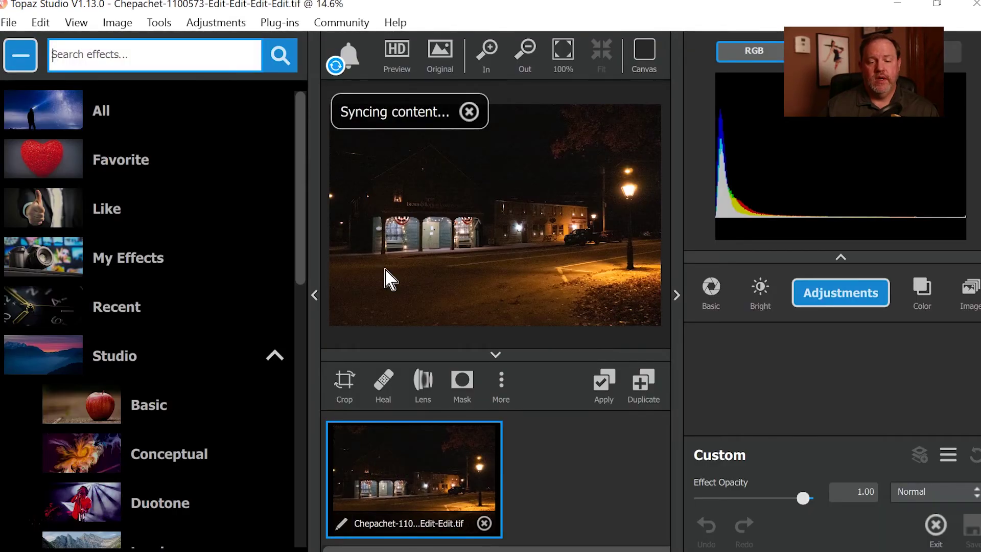
Step: Hide the effects and bottom panels, zoom onto the Brown & Hopkins sign, and list the Adjustments filters
{"action": "left_click", "coordinate": [314, 296]}
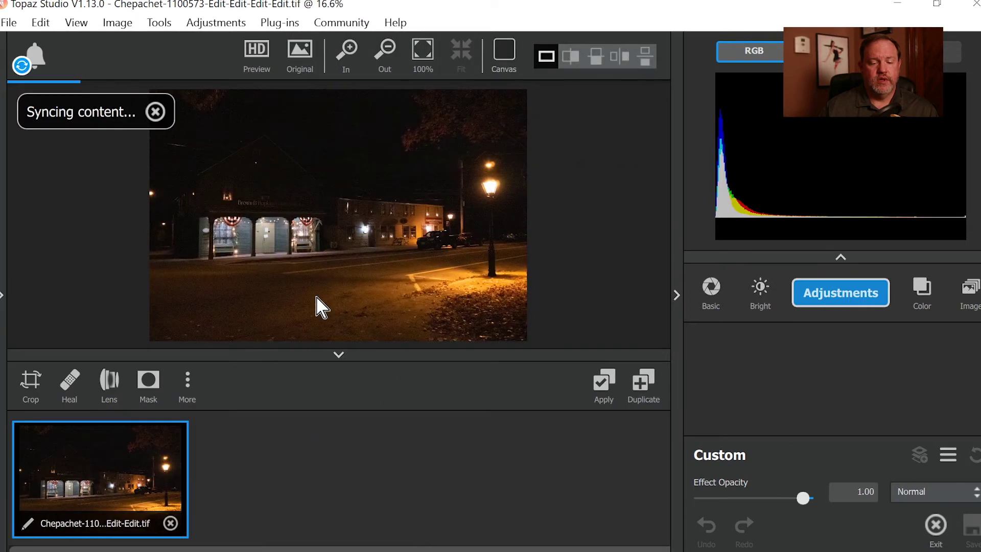
{"action": "left_click", "coordinate": [338, 356]}
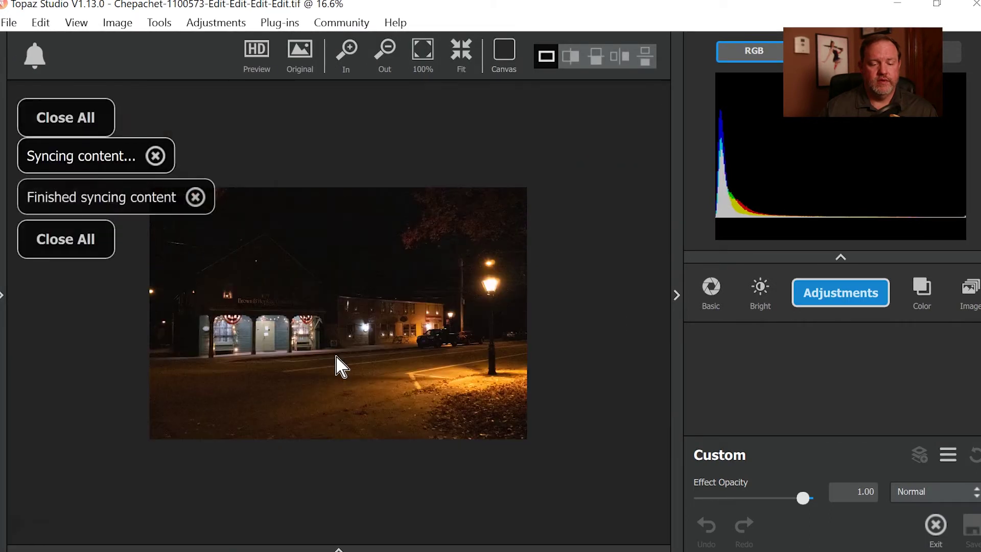
{"action": "scroll", "coordinate": [301, 319], "scroll_direction": "up", "scroll_amount": 4}
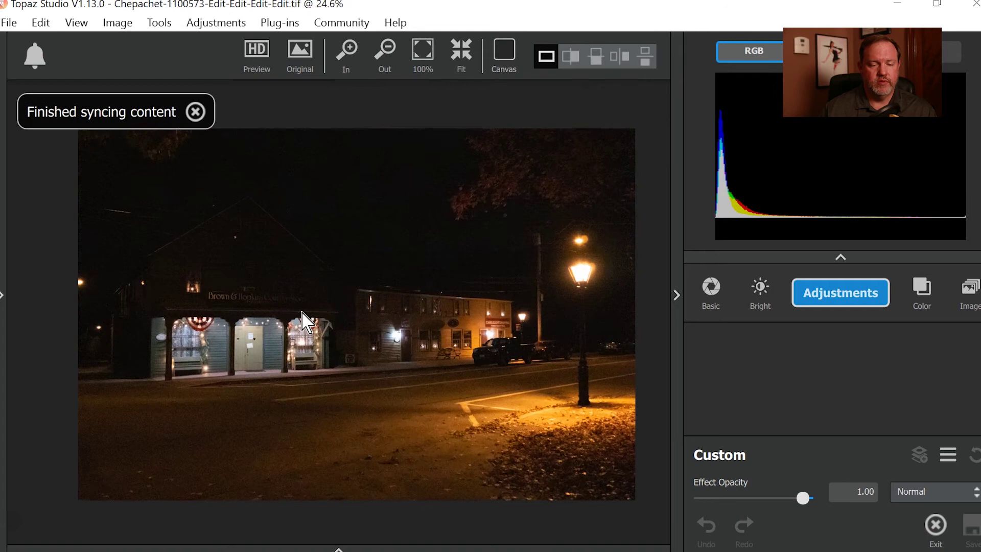
{"action": "scroll", "coordinate": [192, 399], "scroll_direction": "up", "scroll_amount": 4}
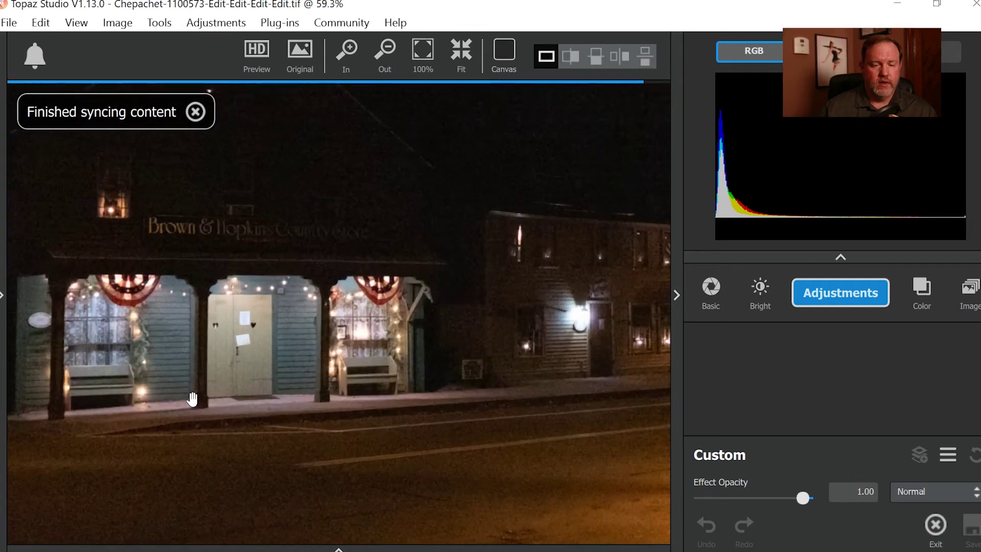
{"action": "scroll", "coordinate": [192, 400], "scroll_direction": "up", "scroll_amount": 1}
{"action": "left_click_drag", "start_coordinate": [158, 309], "coordinate": [344, 388]}
{"action": "scroll", "coordinate": [345, 373], "scroll_direction": "up", "scroll_amount": 1}
{"action": "scroll", "coordinate": [345, 373], "scroll_direction": "up", "scroll_amount": 2}
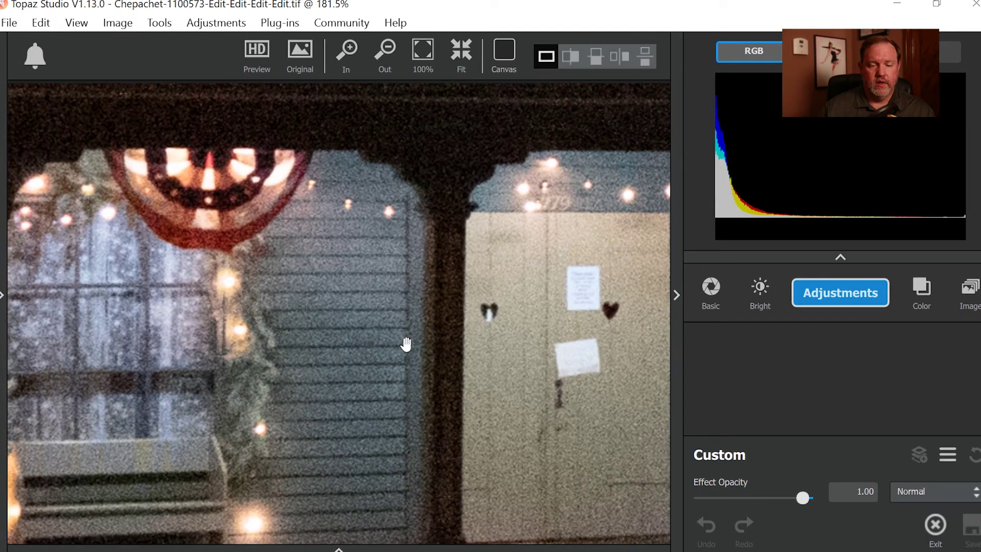
{"action": "left_click", "coordinate": [840, 296]}
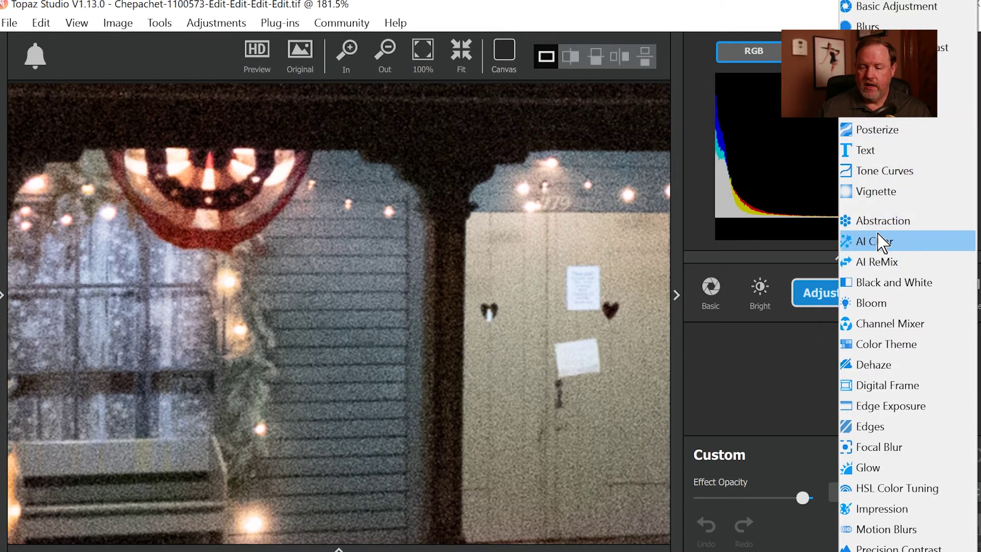
{"action": "left_click", "coordinate": [864, 247]}
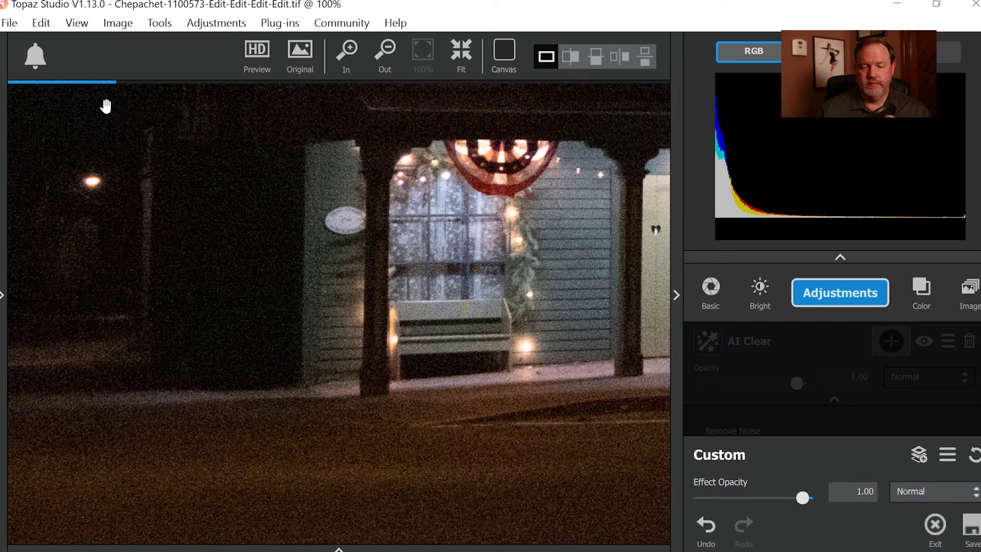
{"action": "mouse_move", "coordinate": [522, 107]}
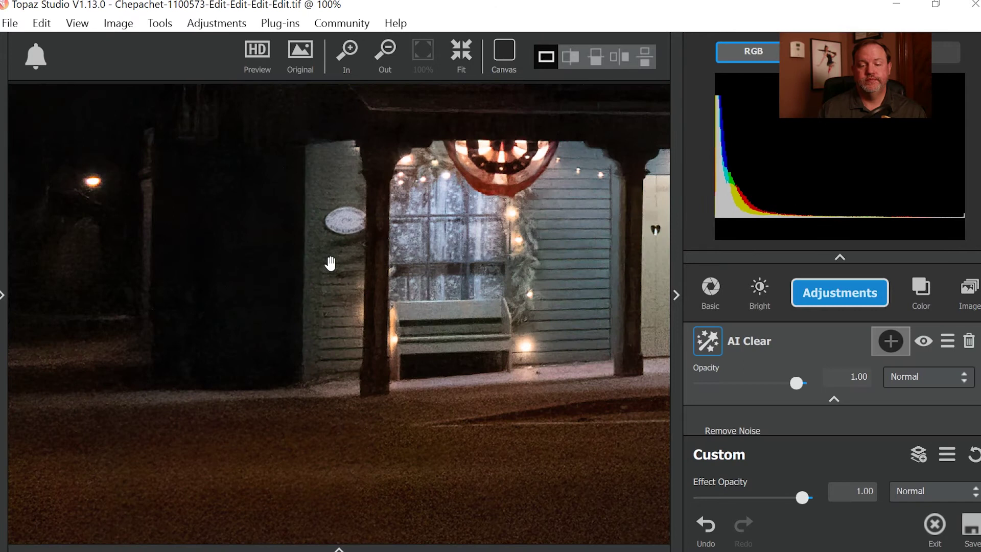
{"action": "left_click_drag", "start_coordinate": [466, 294], "coordinate": [275, 312]}
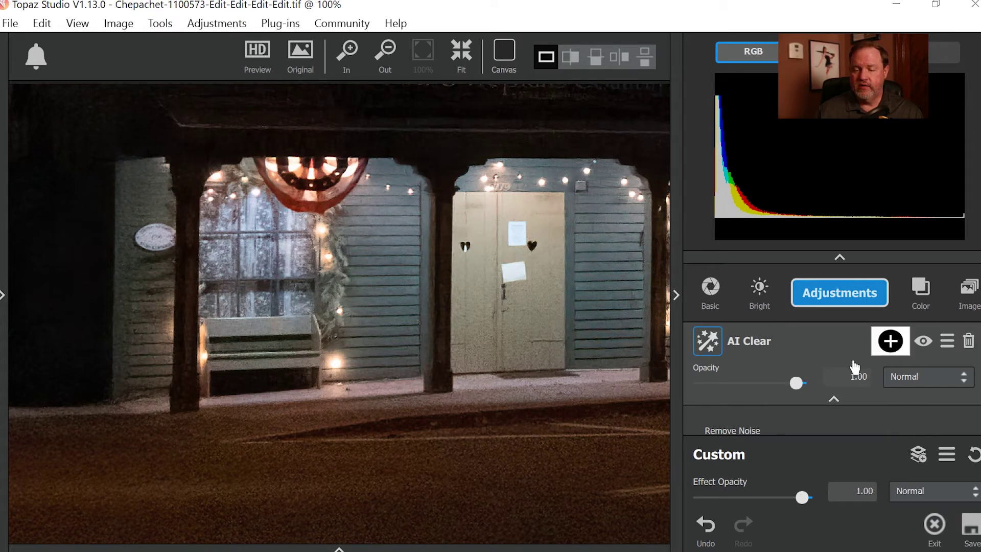
{"action": "scroll", "coordinate": [814, 409], "scroll_direction": "down", "scroll_amount": 5}
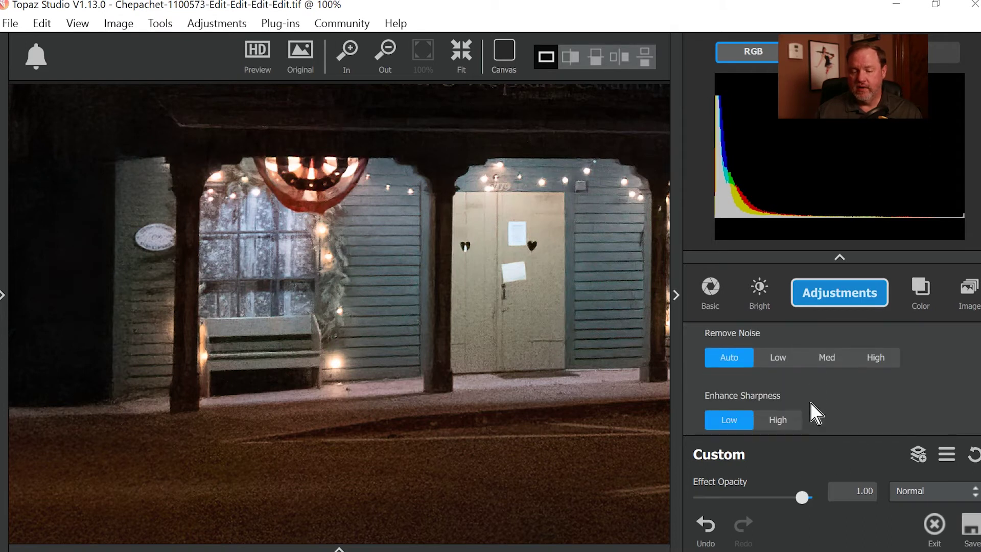
{"action": "scroll", "coordinate": [812, 408], "scroll_direction": "down", "scroll_amount": 2}
{"action": "scroll", "coordinate": [812, 393], "scroll_direction": "down", "scroll_amount": 2}
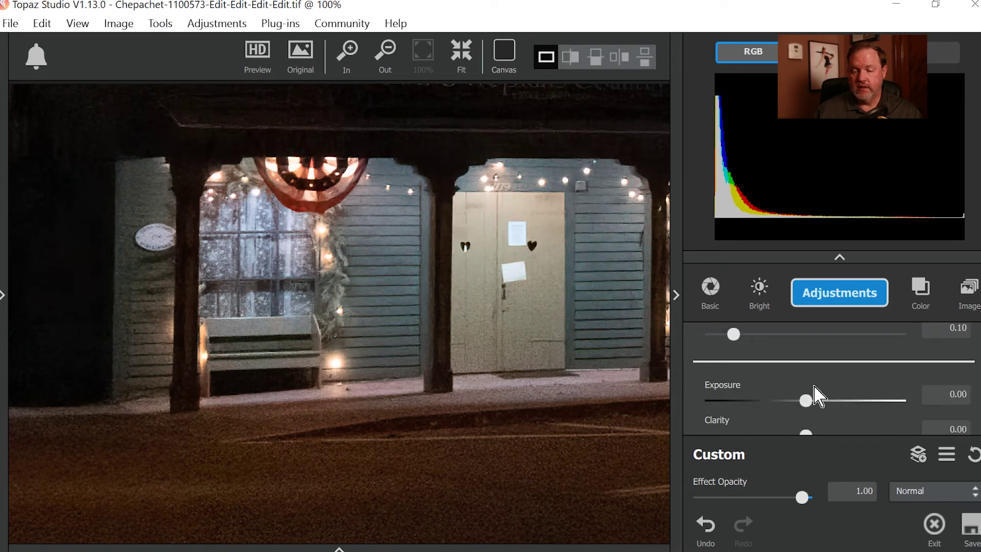
{"action": "scroll", "coordinate": [809, 396], "scroll_direction": "down", "scroll_amount": 1}
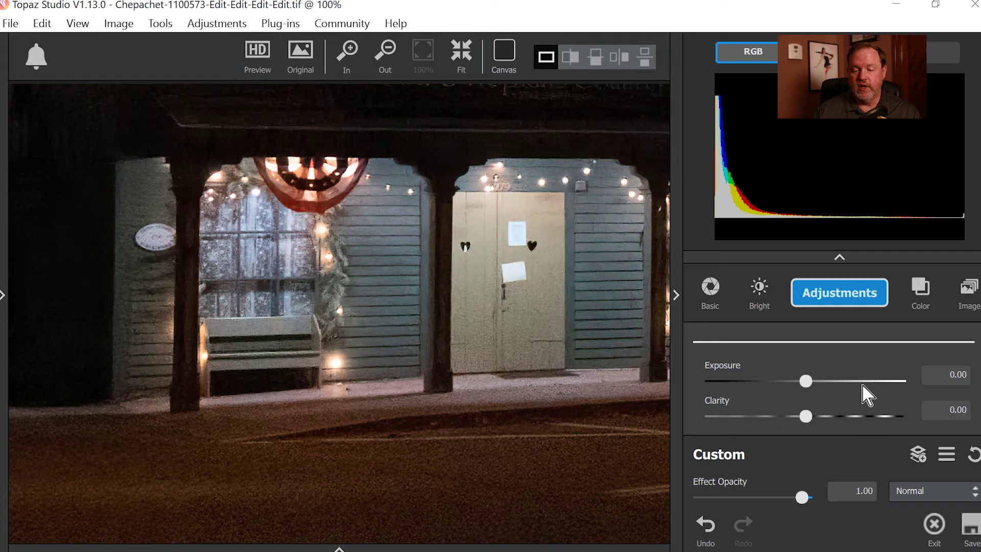
{"action": "scroll", "coordinate": [970, 401], "scroll_direction": "up", "scroll_amount": 8}
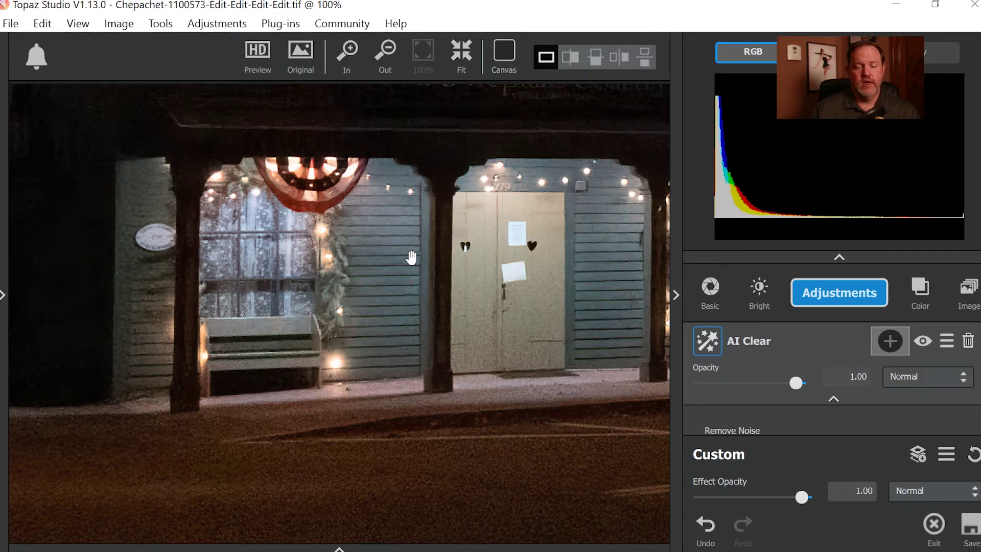
{"action": "scroll", "coordinate": [380, 278], "scroll_direction": "up", "scroll_amount": 2}
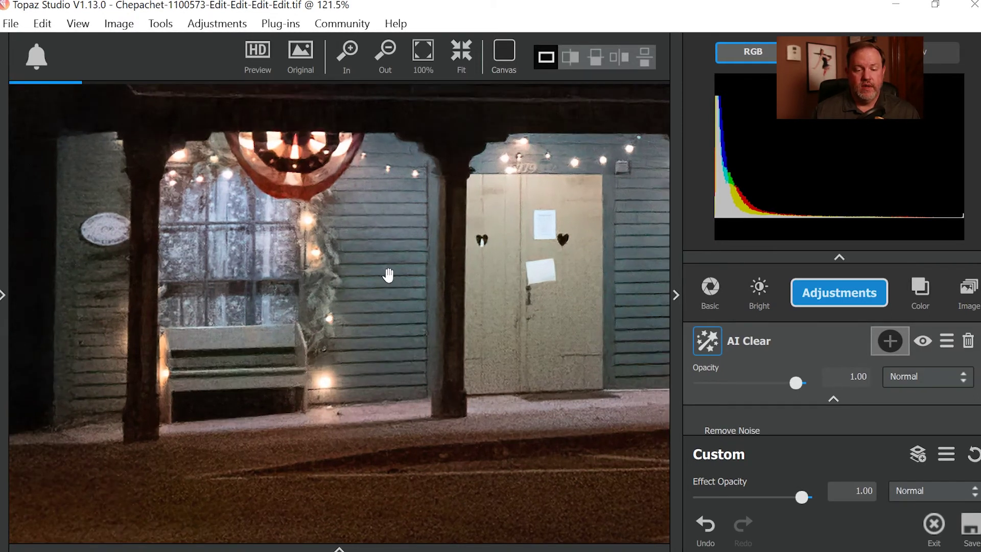
{"action": "scroll", "coordinate": [380, 278], "scroll_direction": "up", "scroll_amount": 1}
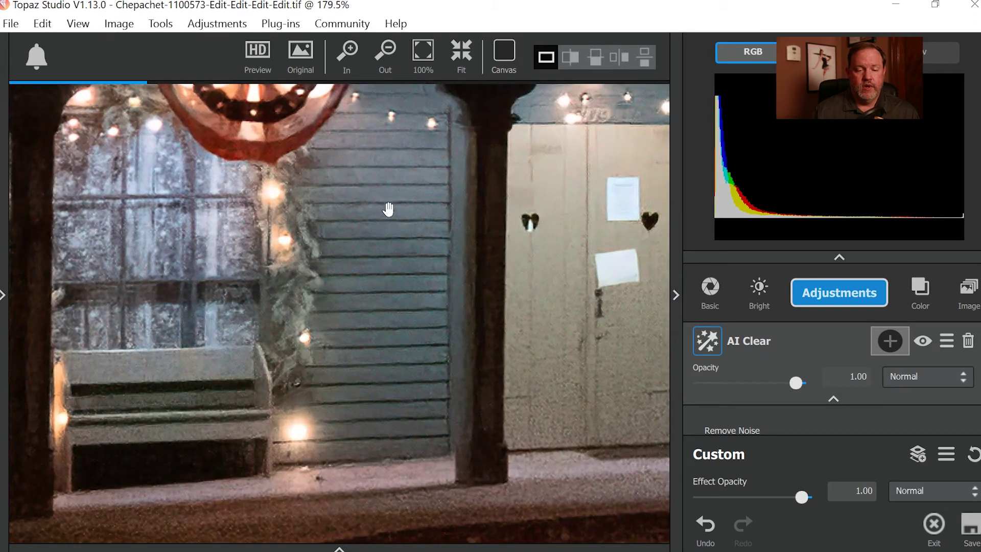
{"action": "left_click", "coordinate": [389, 223]}
{"action": "left_click_drag", "start_coordinate": [389, 223], "coordinate": [413, 295]}
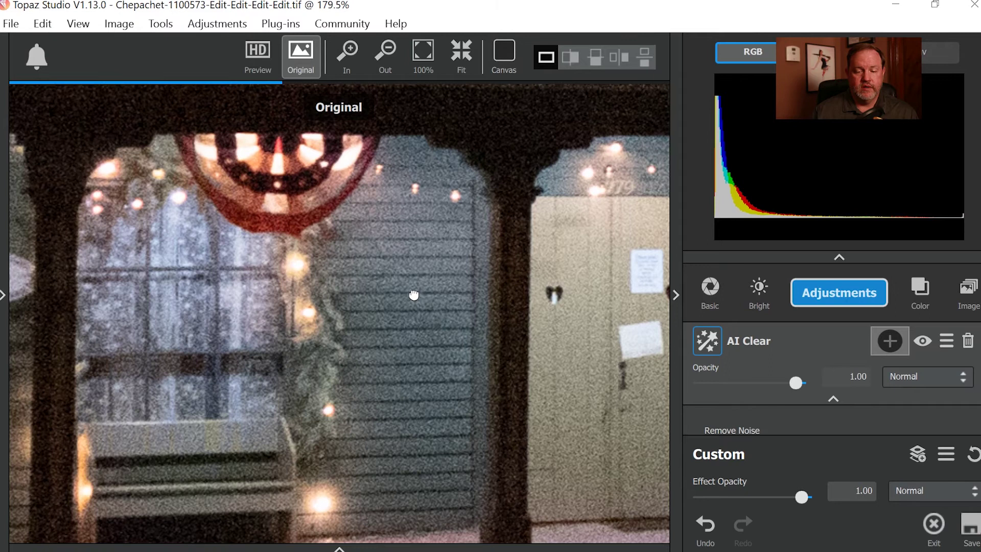
{"action": "left_click_drag", "start_coordinate": [519, 338], "coordinate": [330, 326]}
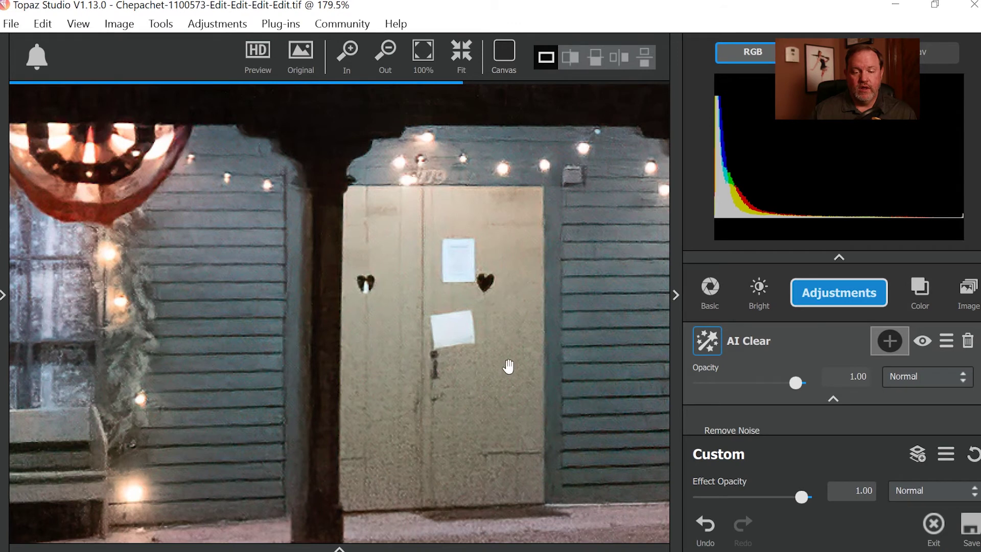
{"action": "left_click_drag", "start_coordinate": [205, 342], "coordinate": [569, 320]}
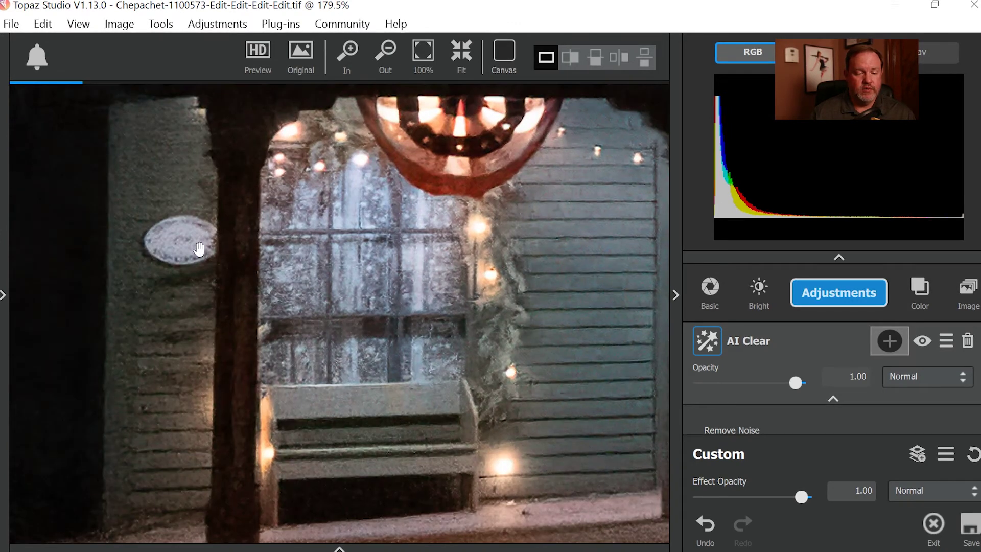
{"action": "left_click", "coordinate": [136, 285]}
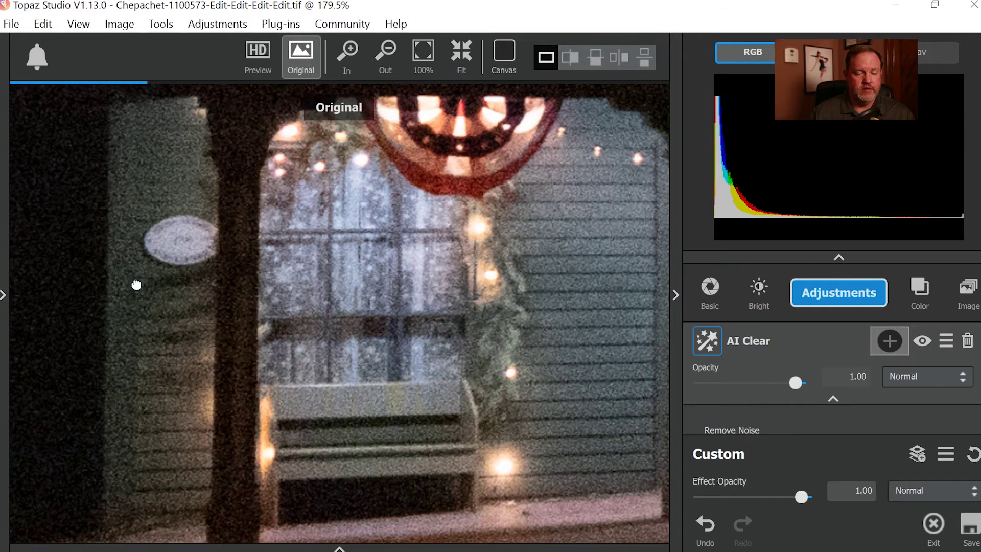
{"action": "left_click_drag", "start_coordinate": [554, 329], "coordinate": [21, 282]}
{"action": "left_click_drag", "start_coordinate": [363, 305], "coordinate": [116, 335]}
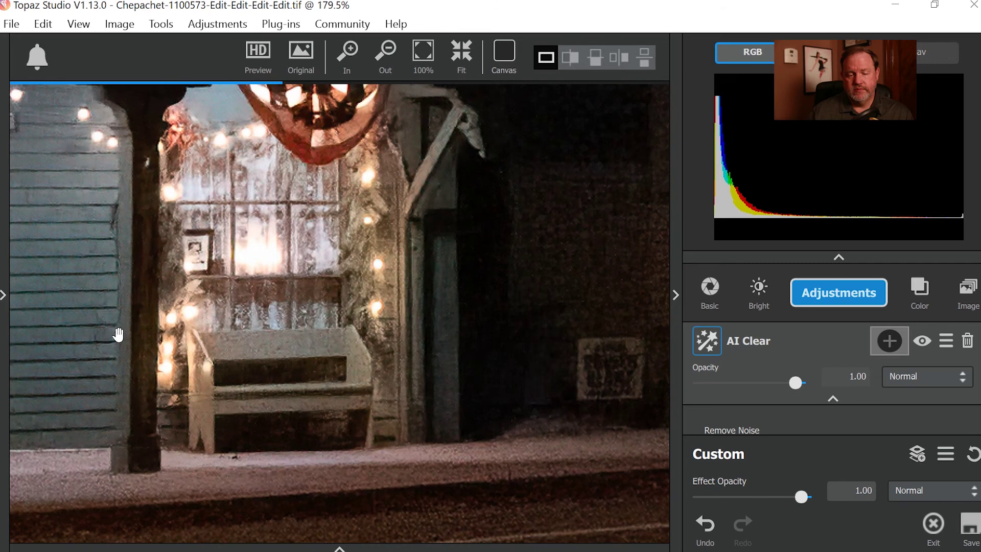
{"action": "left_click_drag", "start_coordinate": [455, 369], "coordinate": [454, 368]}
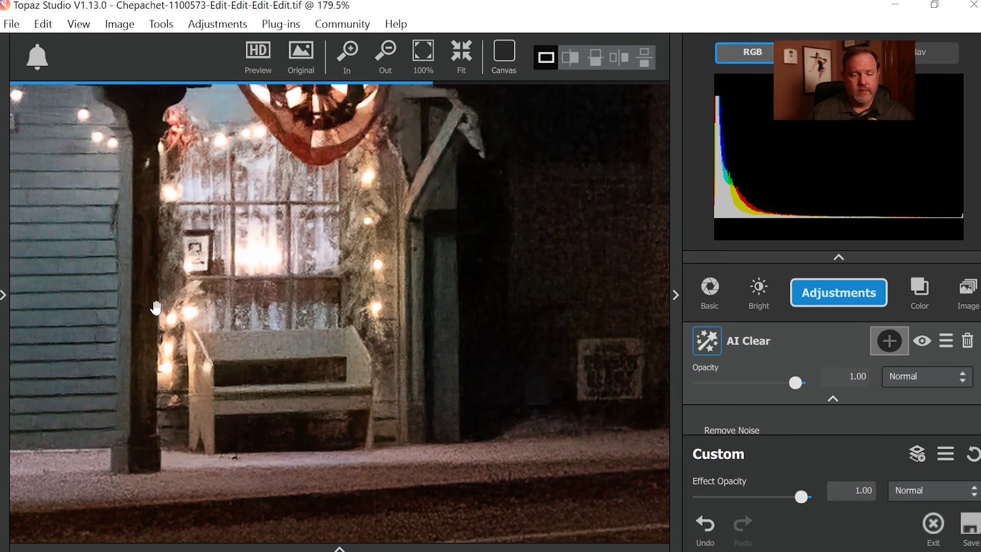
{"action": "left_click", "coordinate": [387, 71]}
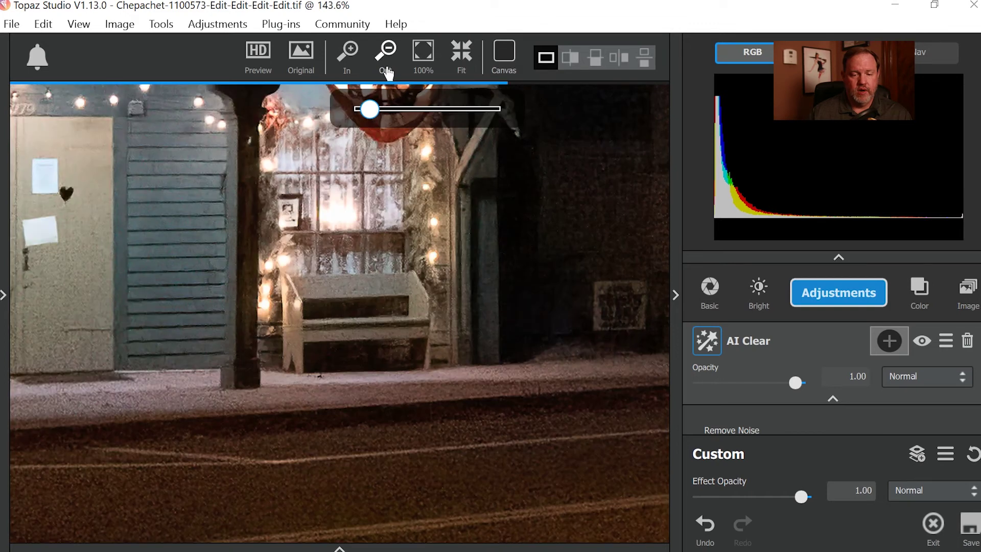
{"action": "left_click", "coordinate": [386, 71]}
{"action": "left_click", "coordinate": [387, 71]}
{"action": "left_click", "coordinate": [387, 72]}
{"action": "scroll", "coordinate": [368, 297], "scroll_direction": "up", "scroll_amount": 1}
{"action": "scroll", "coordinate": [366, 307], "scroll_direction": "down", "scroll_amount": 3}
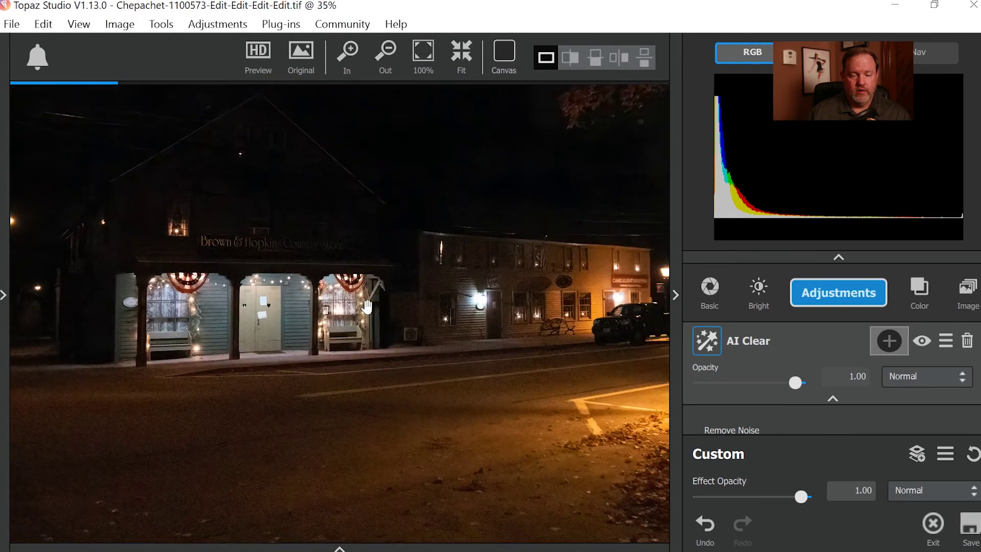
{"action": "scroll", "coordinate": [366, 306], "scroll_direction": "down", "scroll_amount": 2}
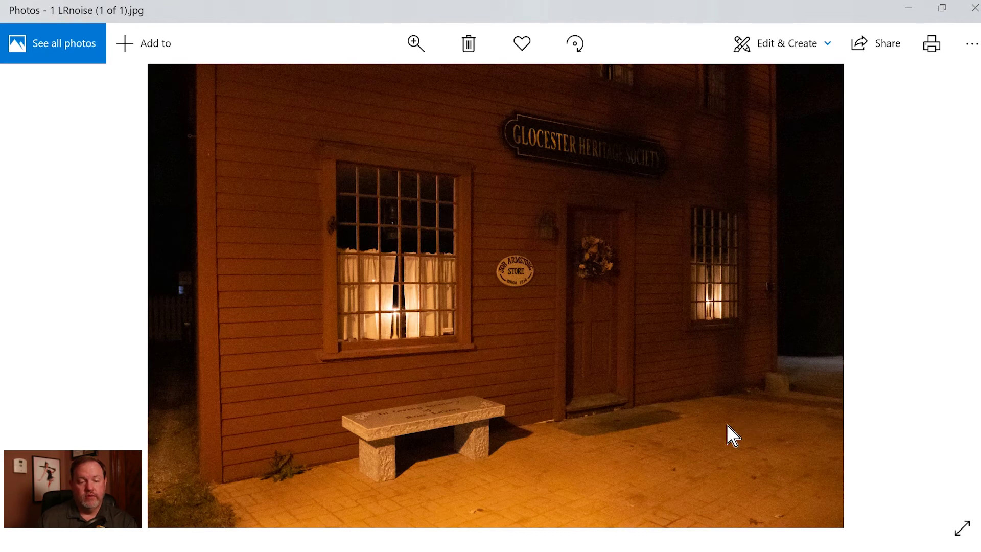
Step: Step through the Lightroom crop, AI Clear and Luminar results to the Dfine 2 full frame
{"action": "left_click", "coordinate": [952, 303]}
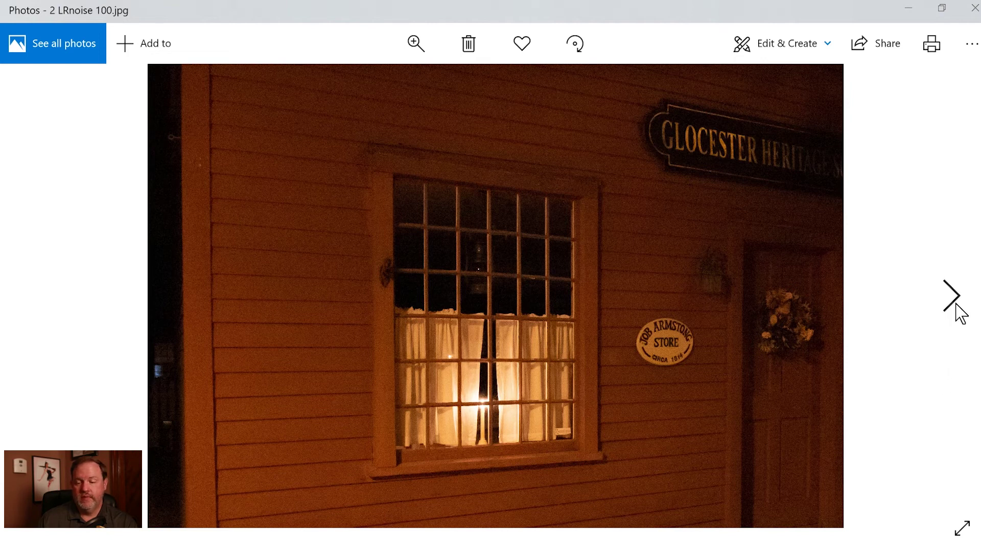
{"action": "left_click", "coordinate": [957, 309]}
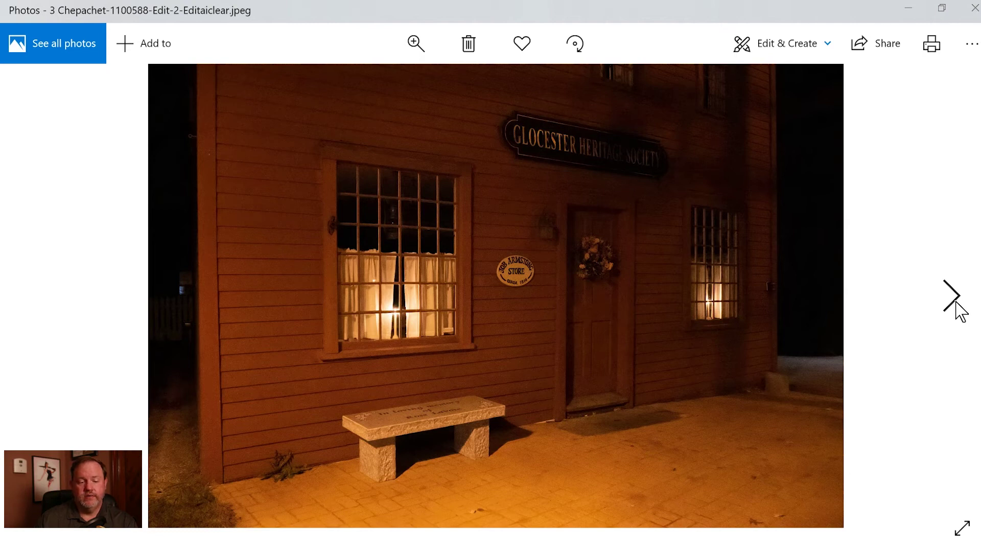
{"action": "left_click", "coordinate": [955, 302]}
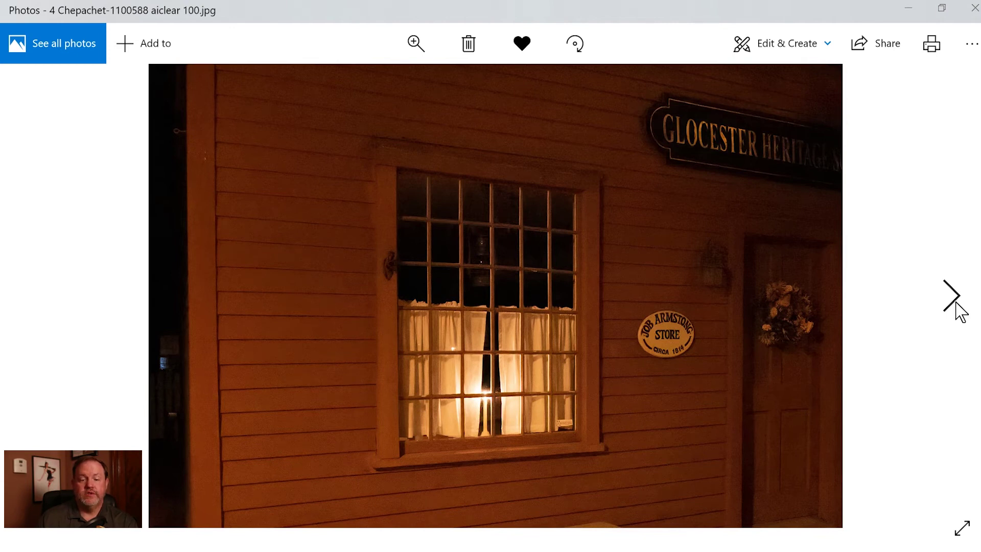
{"action": "left_click", "coordinate": [956, 303]}
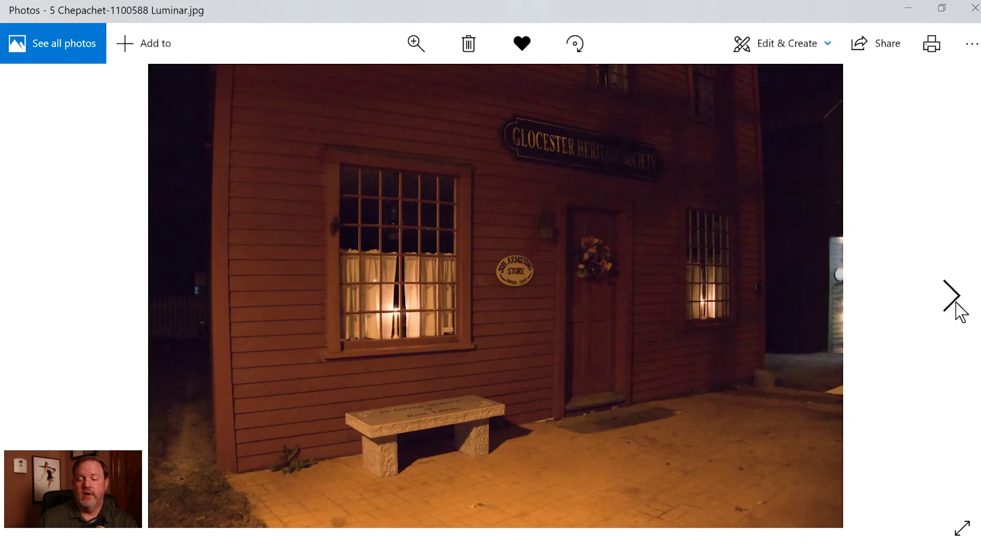
{"action": "left_click", "coordinate": [956, 302]}
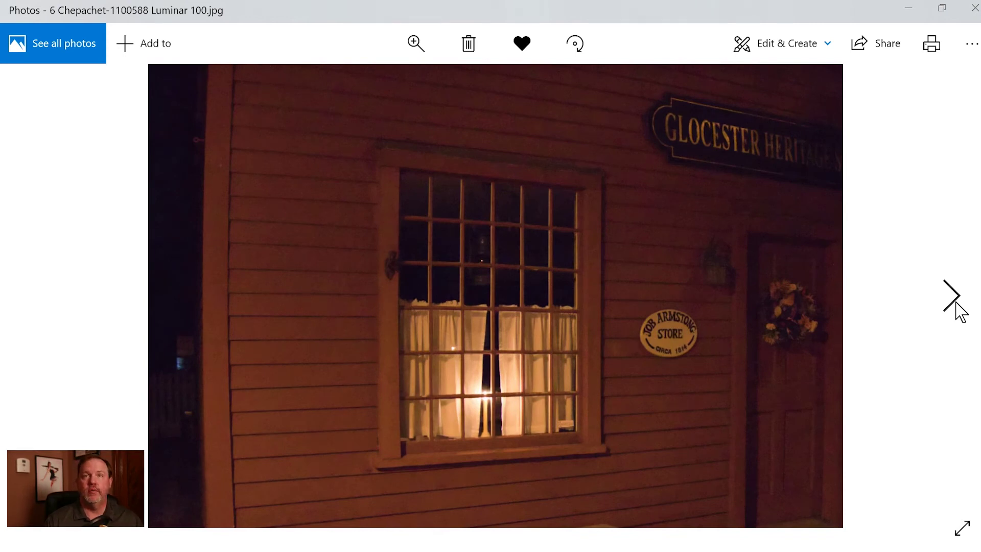
{"action": "left_click", "coordinate": [955, 302]}
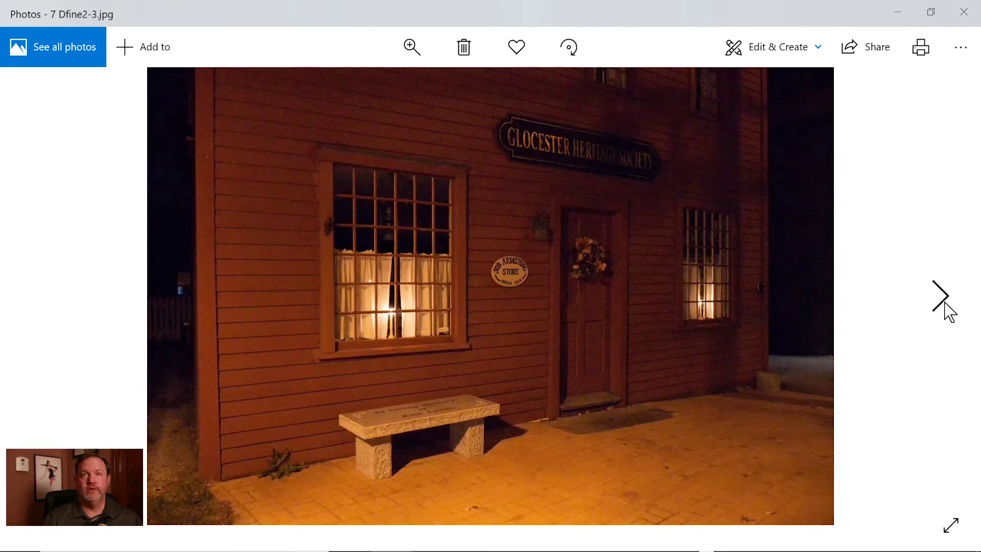
Step: View the Dfine 2 crop and ON1 results, then show comparison chart.jpg full screen
{"action": "left_click", "coordinate": [944, 303]}
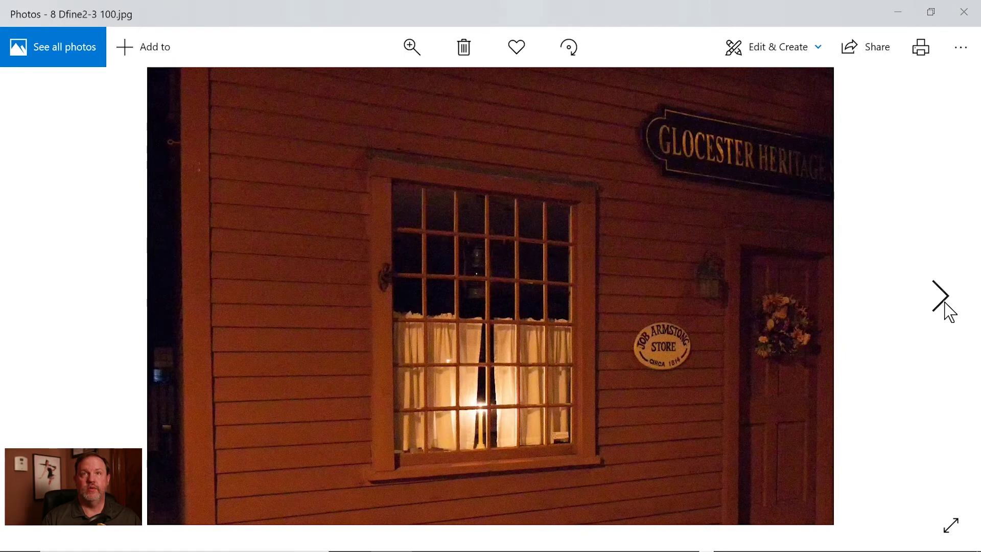
{"action": "left_click", "coordinate": [946, 310]}
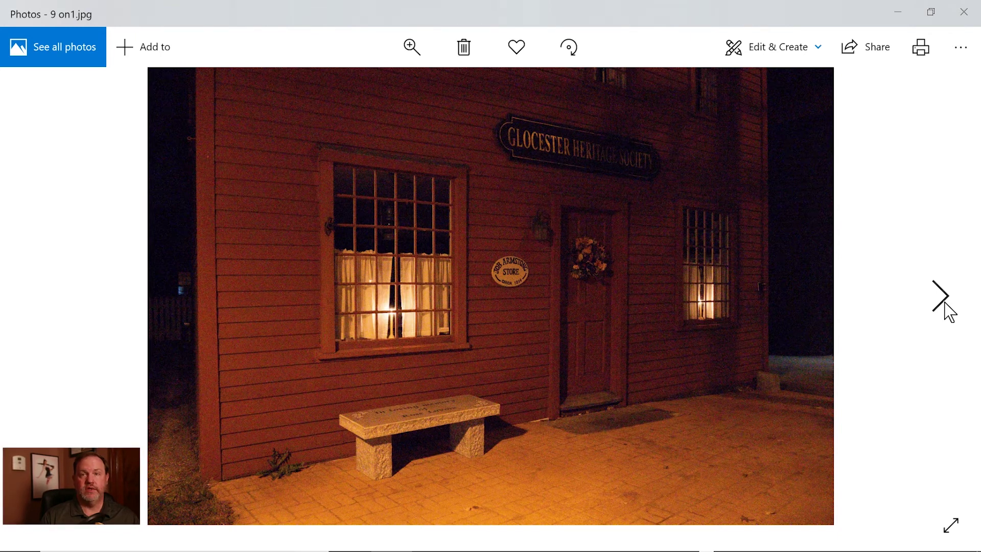
{"action": "left_click", "coordinate": [945, 309]}
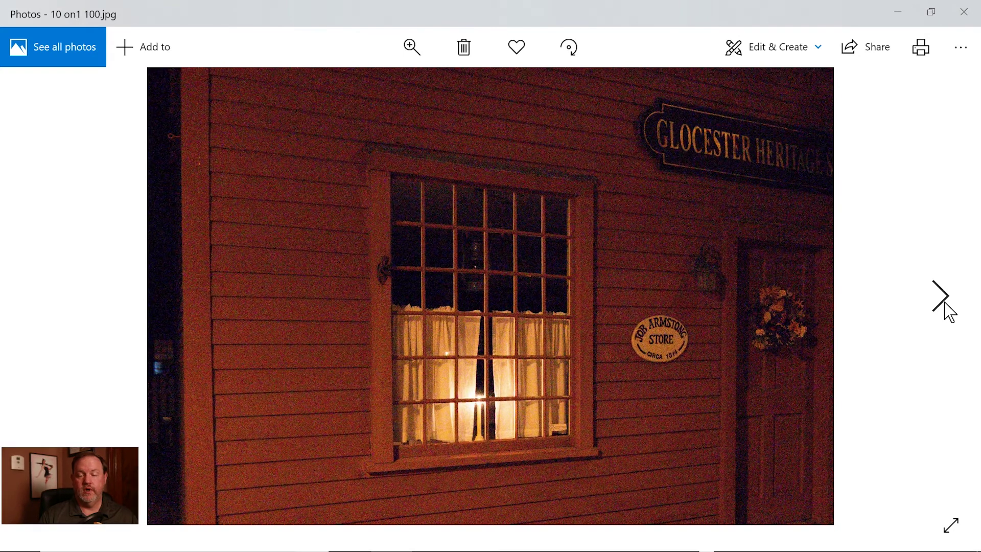
{"action": "left_click", "coordinate": [945, 309]}
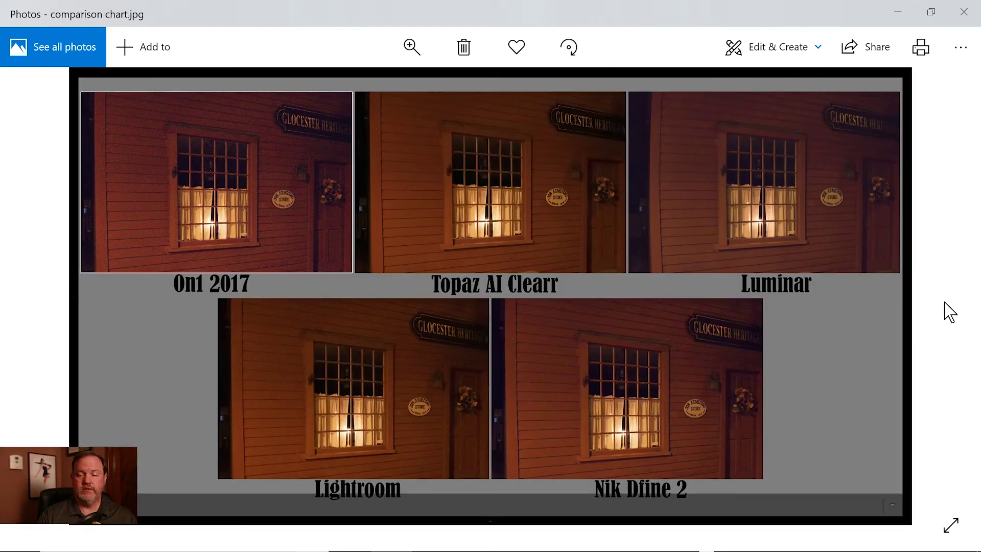
{"action": "left_click", "coordinate": [951, 524]}
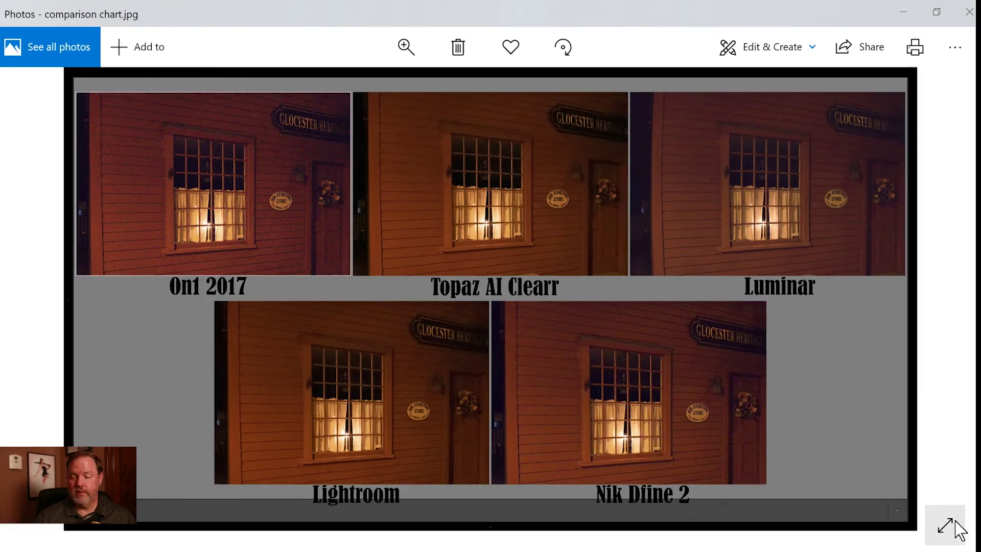